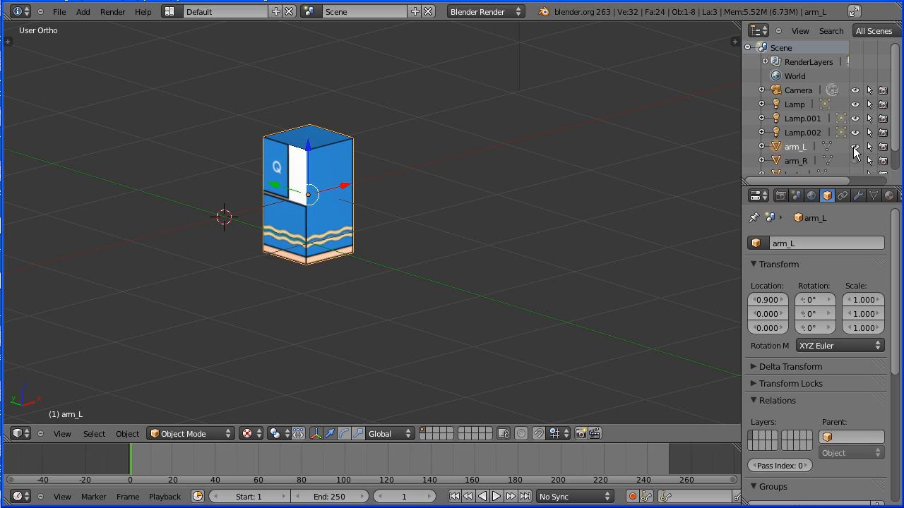
Step: Add a cube mesh at the 3D cursor and display the viewport in wireframe
click(82, 12)
mouse_move(95, 26)
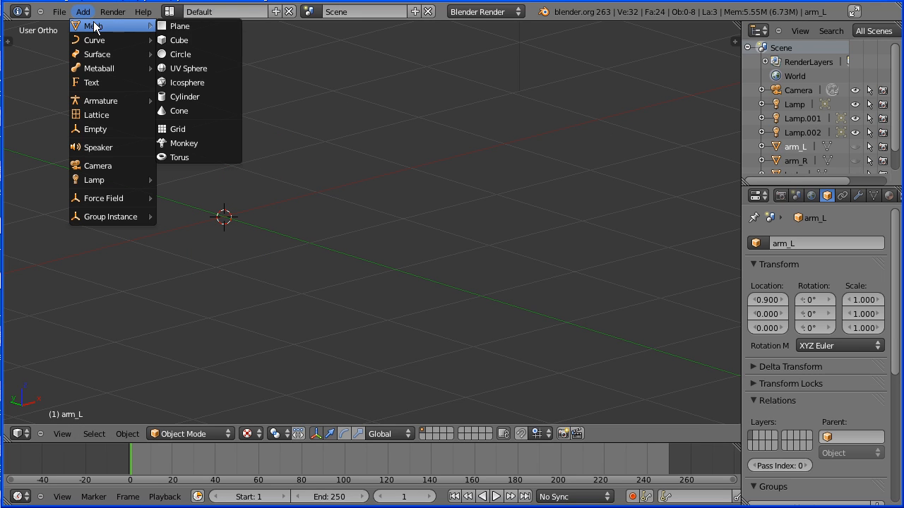
click(216, 40)
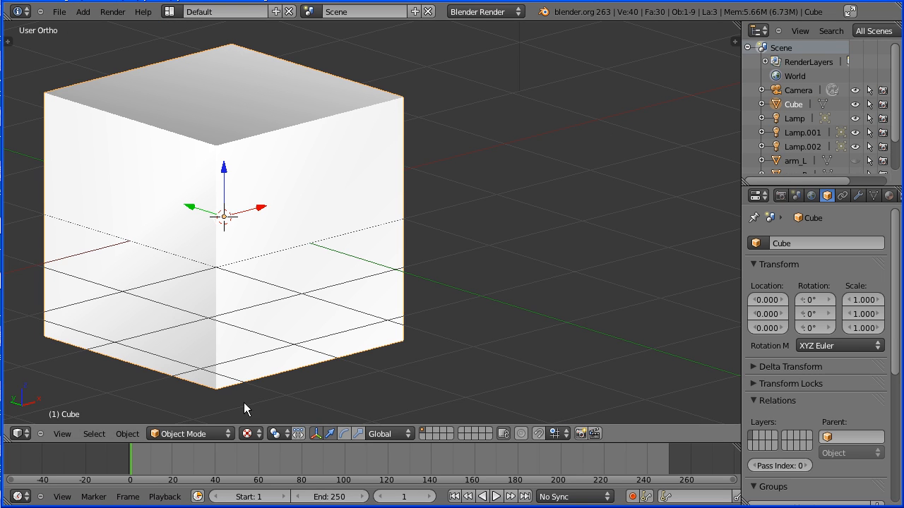
click(249, 433)
click(268, 405)
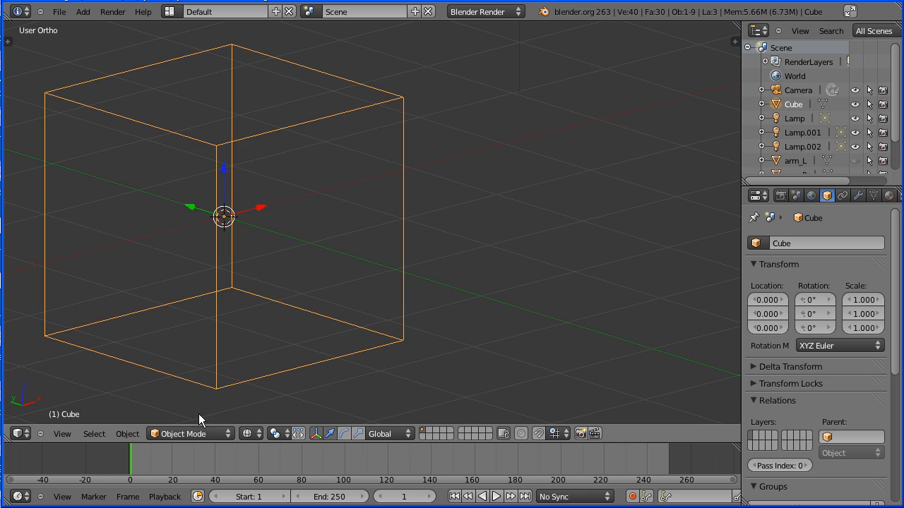
Step: In front view, move the cube along X to about -4.522, over the narrow black strip of the paper template
click(67, 437)
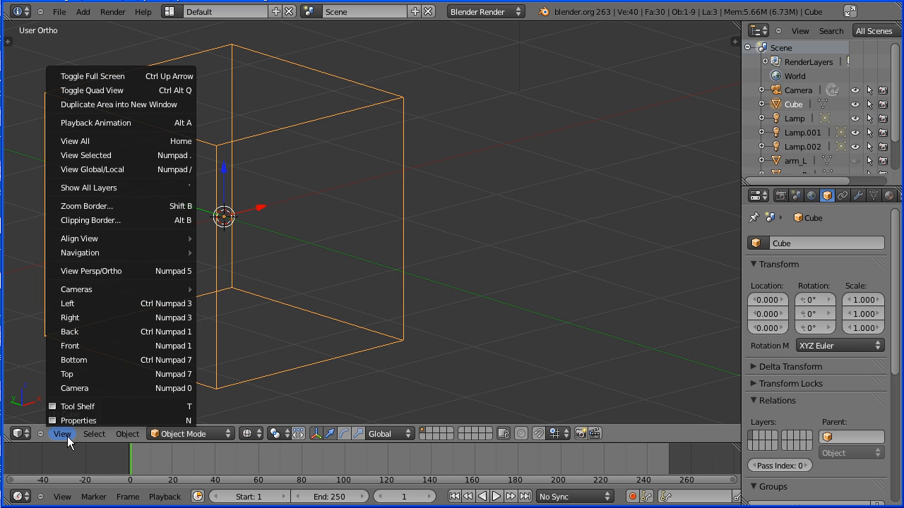
click(165, 346)
scroll(200, 198, down, 4)
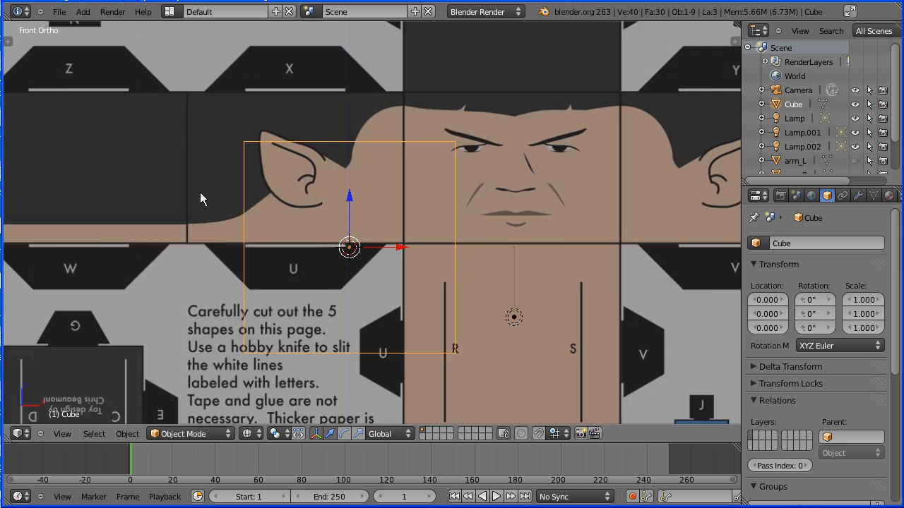
drag(408, 238, 130, 258)
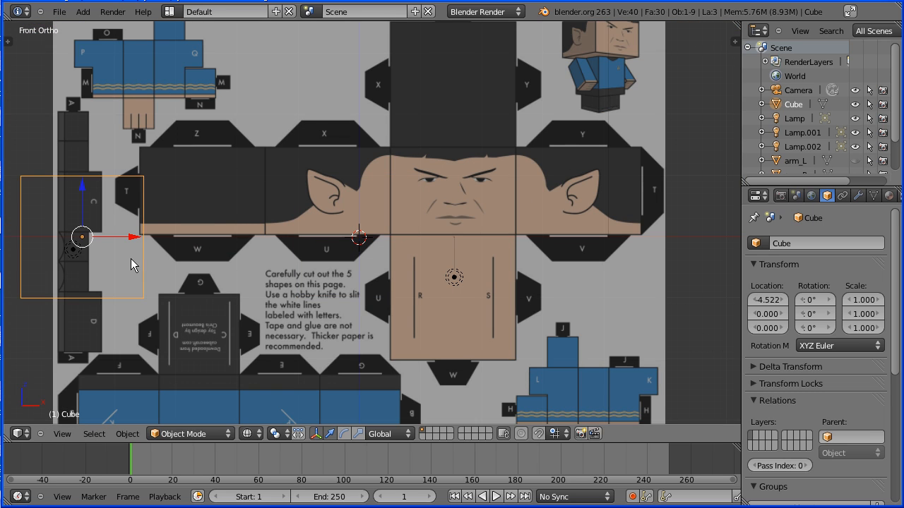
shift+middle_drag(164, 248, 445, 235)
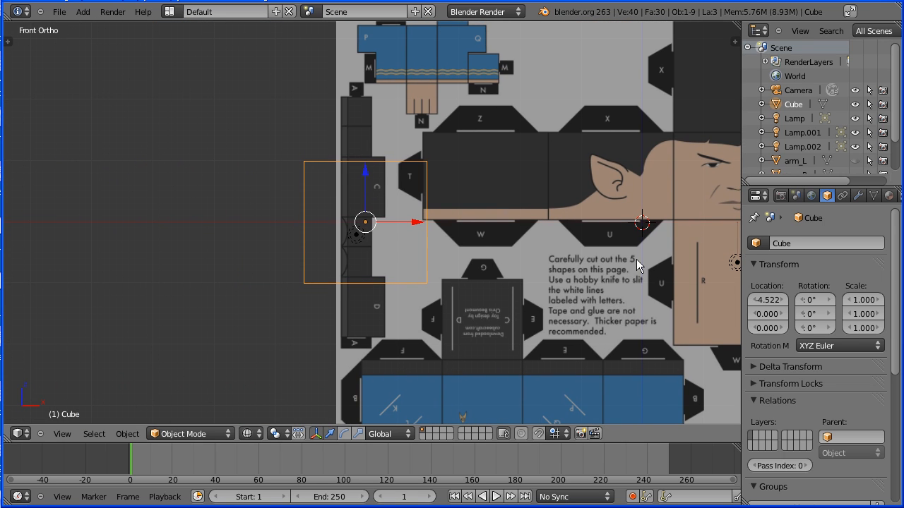
Step: Set the cube's scale to X 0.246, Y 0.490 and Z 0.241
click(856, 301)
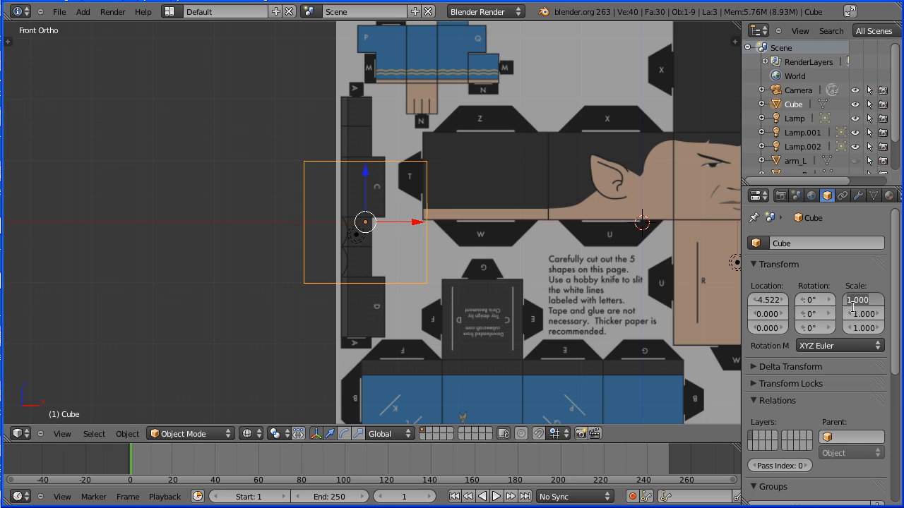
key(BackSpace)
key(Return)
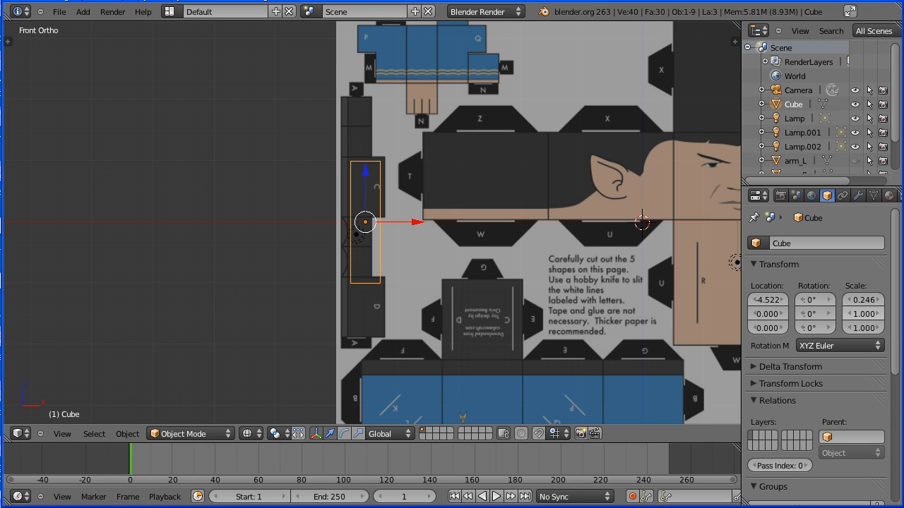
click(861, 316)
key(BackSpace)
key(BackSpace)
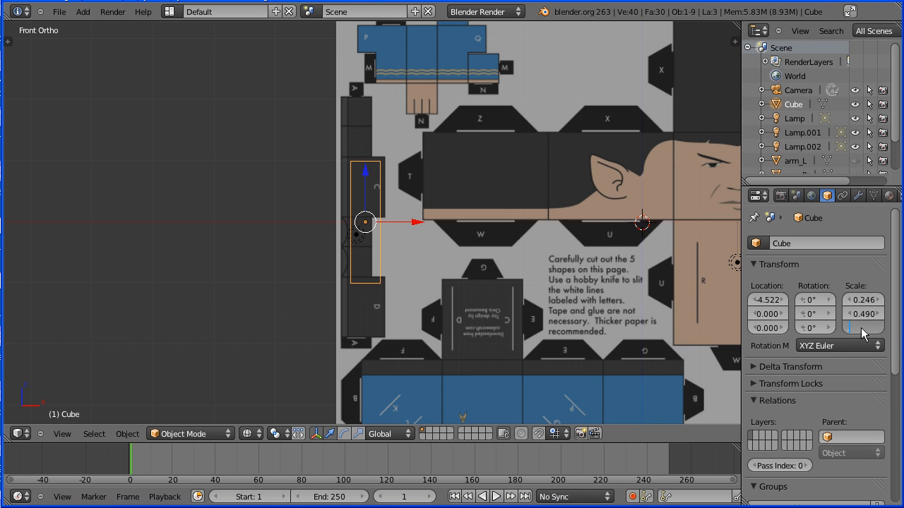
text(.241)
key(Return)
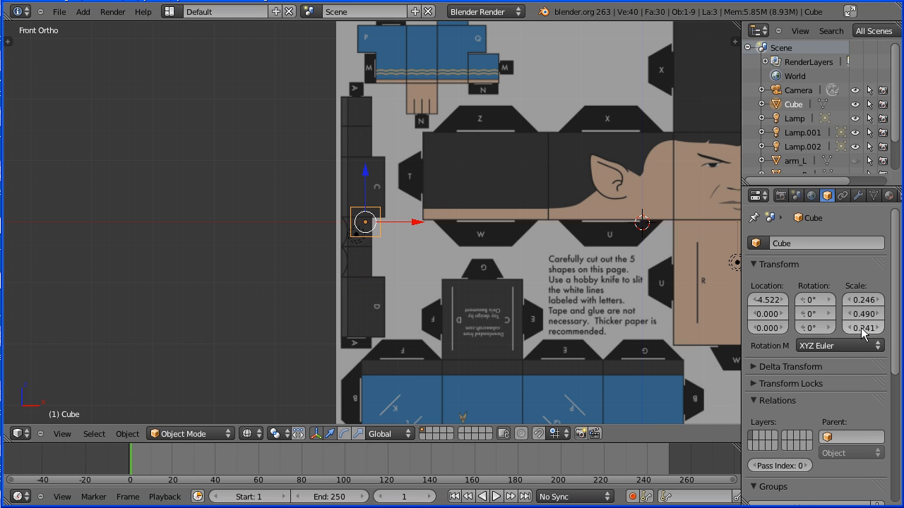
Step: Move the cube onto the upper curved-mark square between C and D on the black strip, at about X -4.671, Z -0.158
scroll(468, 265, up, 3)
scroll(467, 267, up, 6)
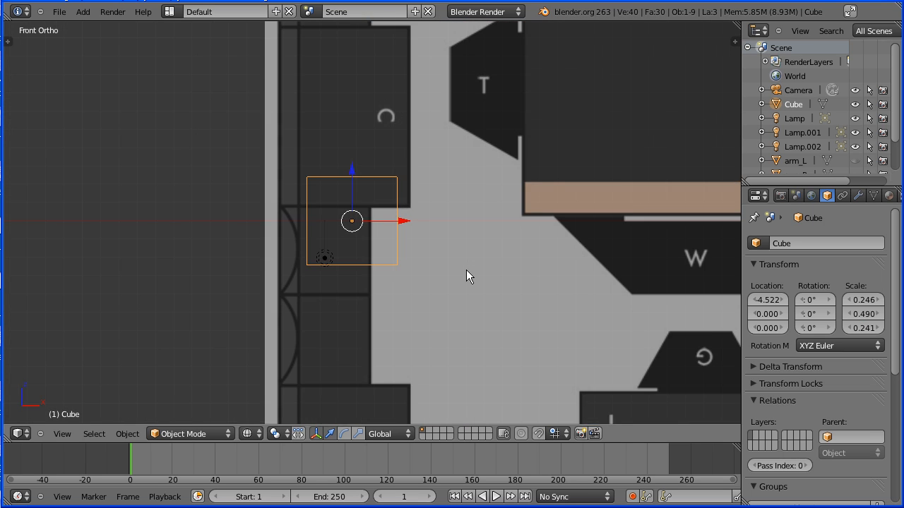
key(g)
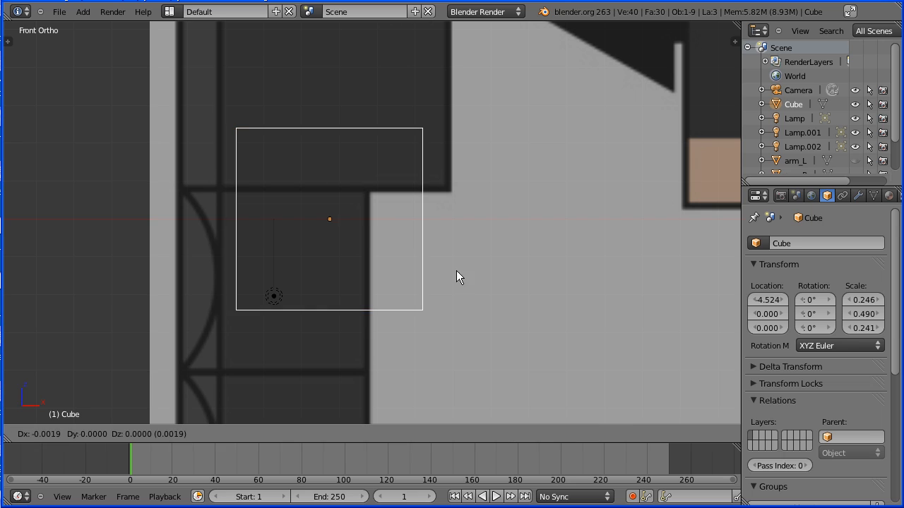
click(408, 337)
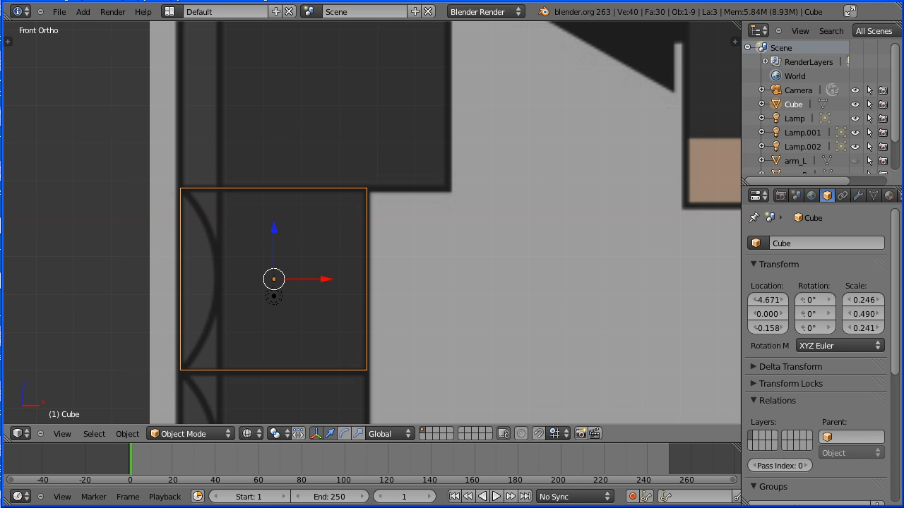
Step: Split the 3D view into a narrow and a wide area, and make the wide area a UV/Image Editor
middle_drag(89, 155, 116, 164)
scroll(176, 242, down, 3)
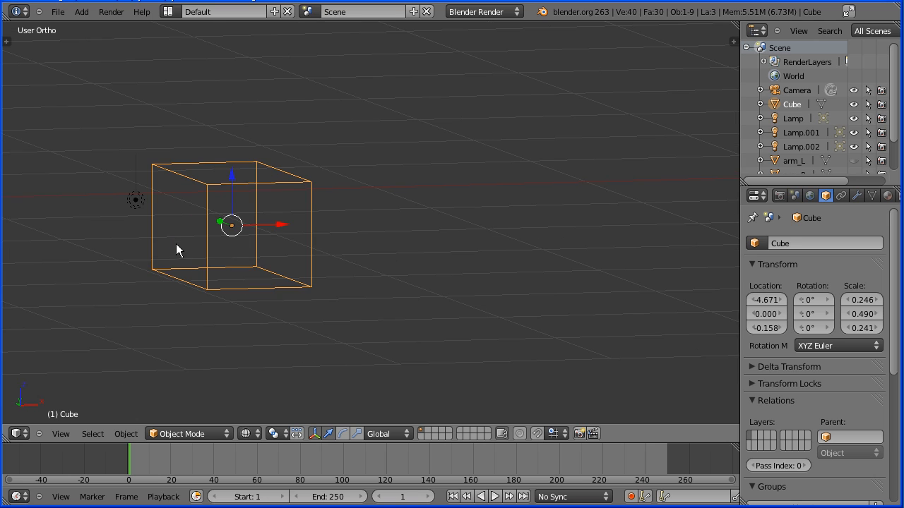
shift+middle_drag(181, 220, 314, 209)
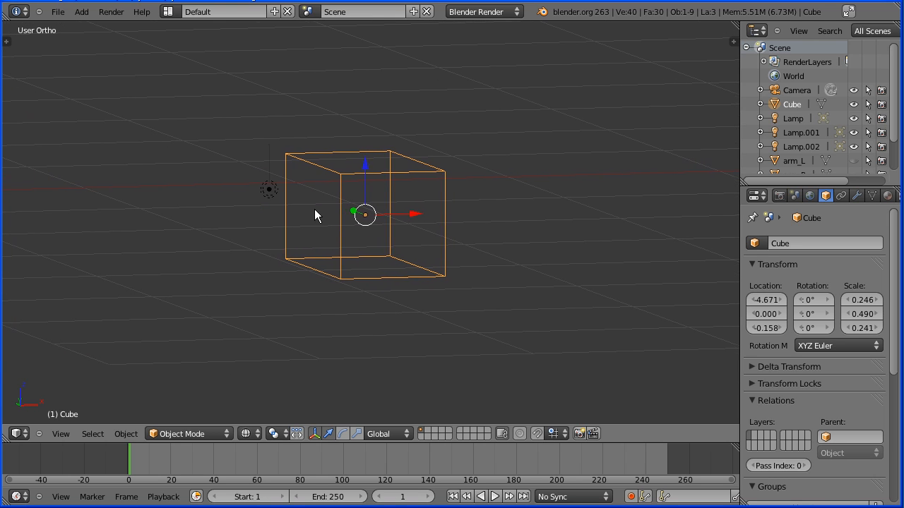
drag(735, 40, 182, 57)
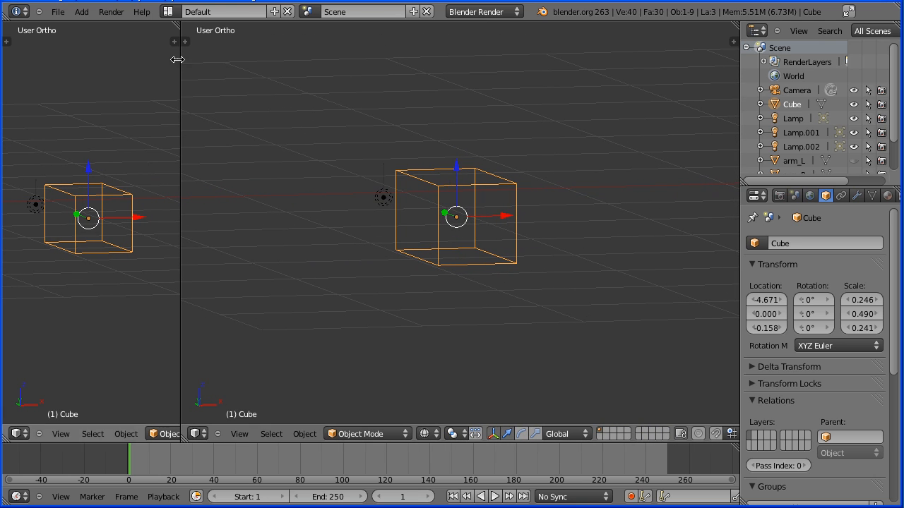
click(195, 434)
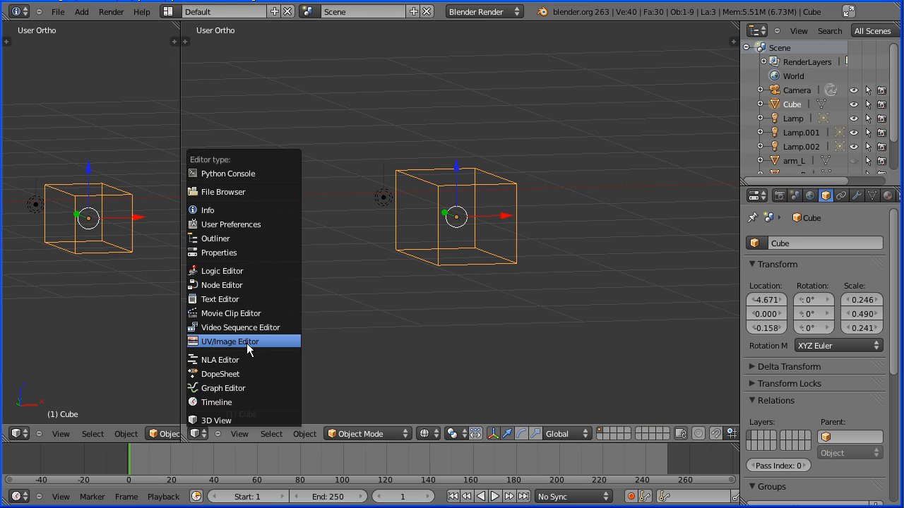
click(274, 343)
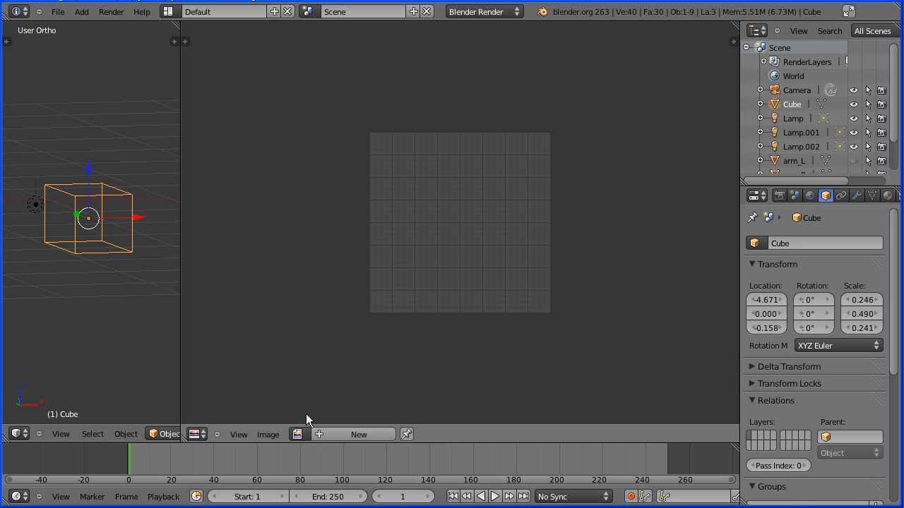
Step: Load the existing image character287.jpg into the UV/Image Editor
click(300, 435)
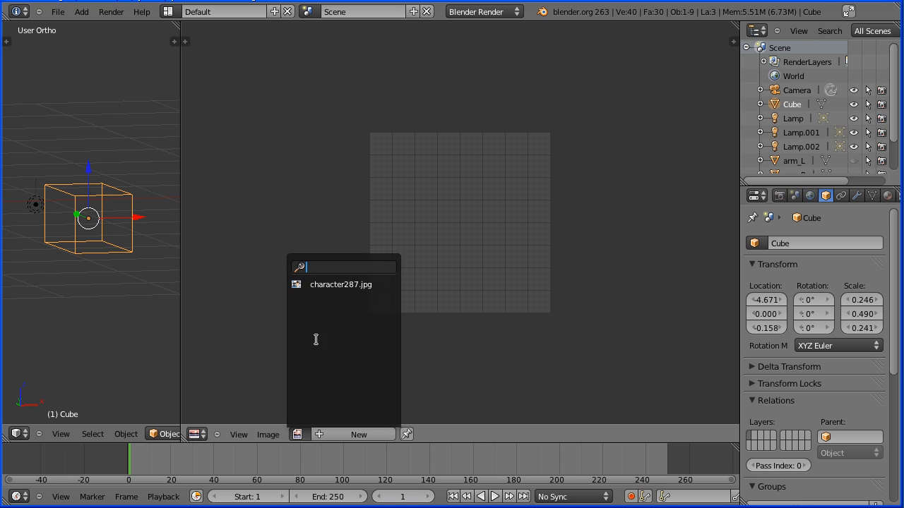
click(368, 285)
scroll(342, 325, down, 3)
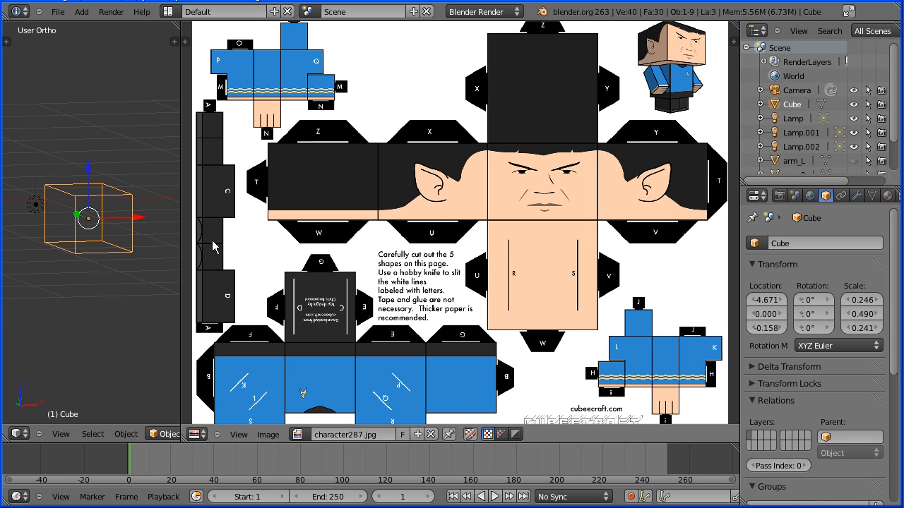
Step: Apply the cube's scale and switch the cube to Edit Mode
click(126, 435)
mouse_move(205, 334)
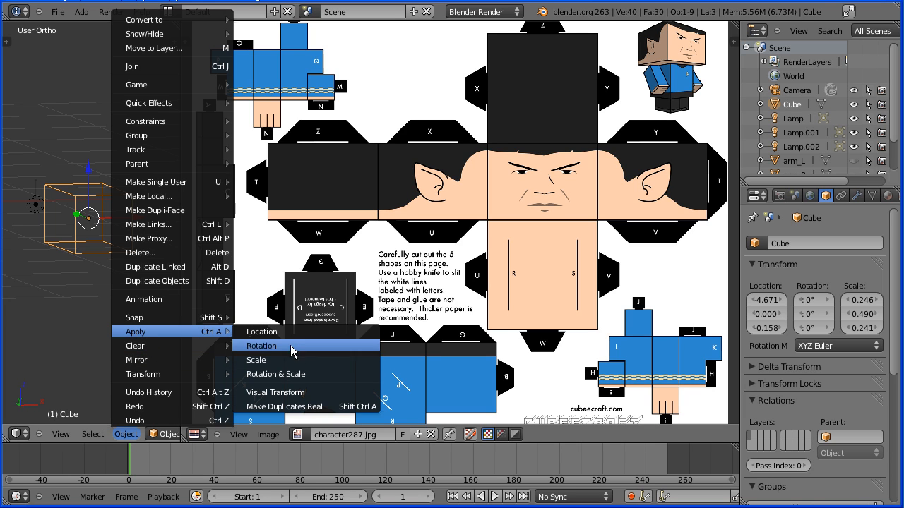
click(268, 360)
click(168, 434)
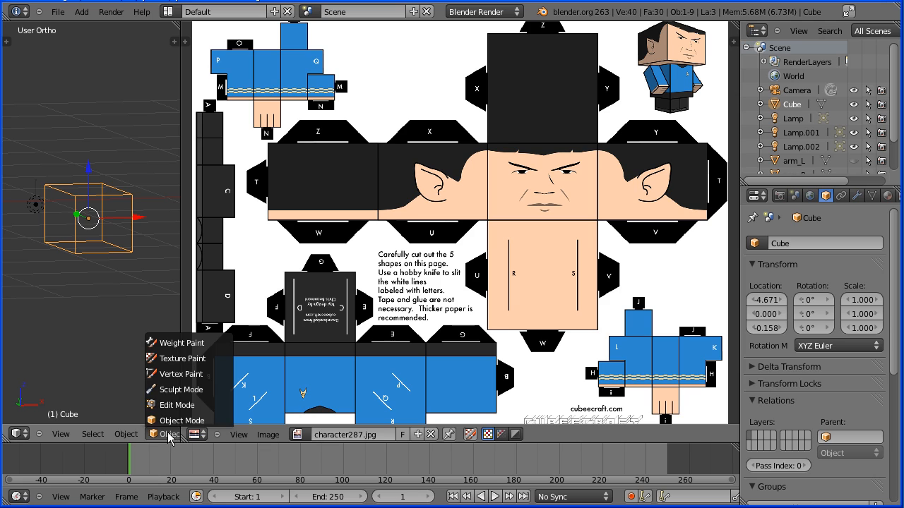
click(175, 406)
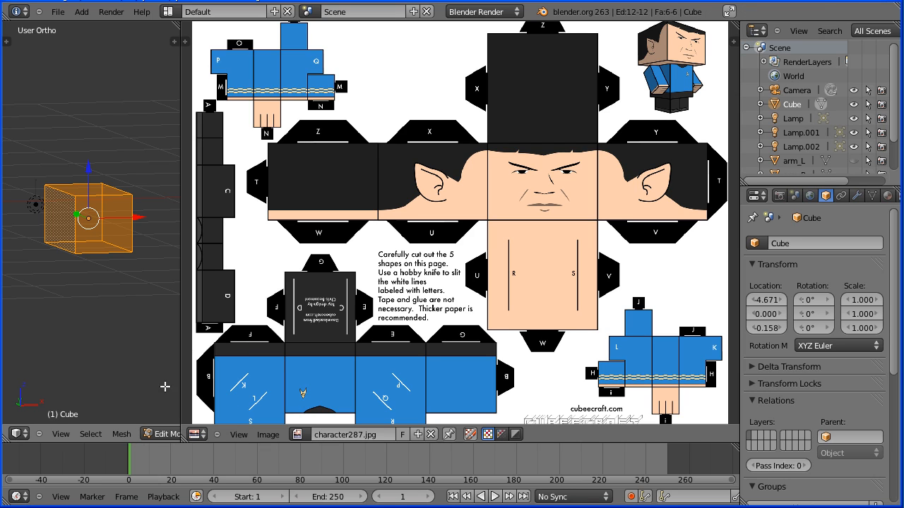
Step: Mark the front-right vertical edge and the left, back and right edges of the top and bottom faces as seams
right_click(131, 238)
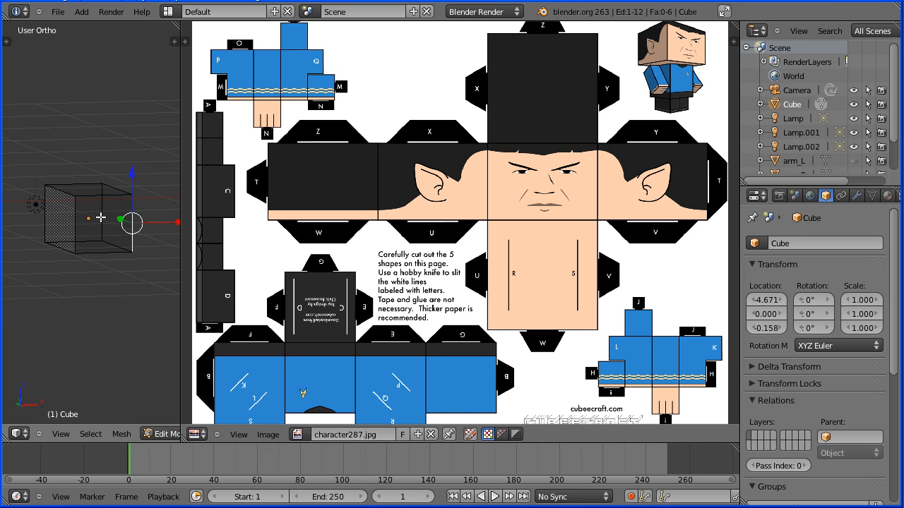
shift+right_click(68, 193)
shift+right_click(83, 184)
shift+right_click(113, 187)
shift+right_click(65, 248)
shift+right_click(99, 248)
shift+right_click(116, 242)
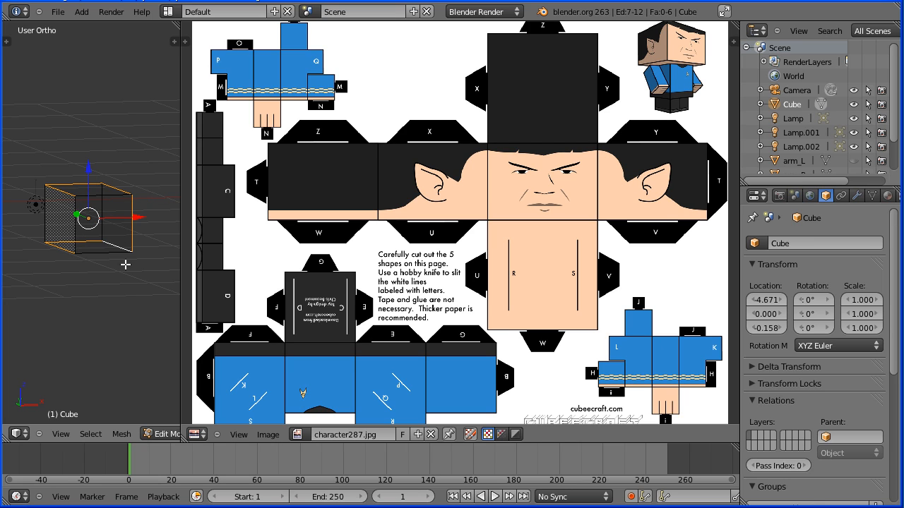
click(122, 434)
mouse_move(177, 221)
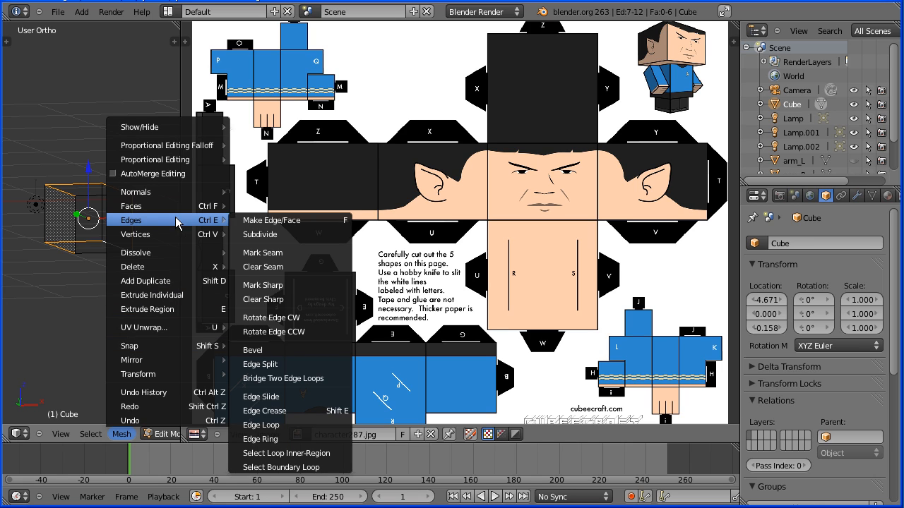
click(321, 255)
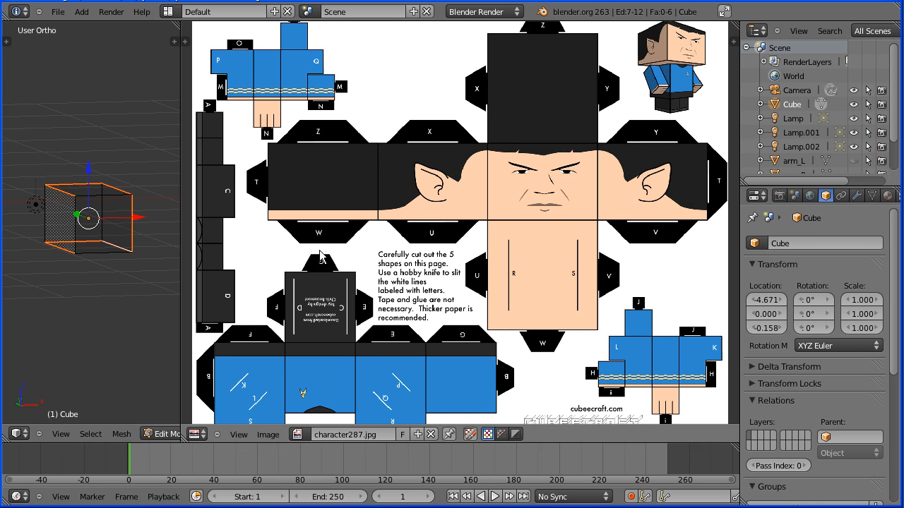
Step: Select the whole cube mesh and unwrap it onto the template image
key(a)
key(a)
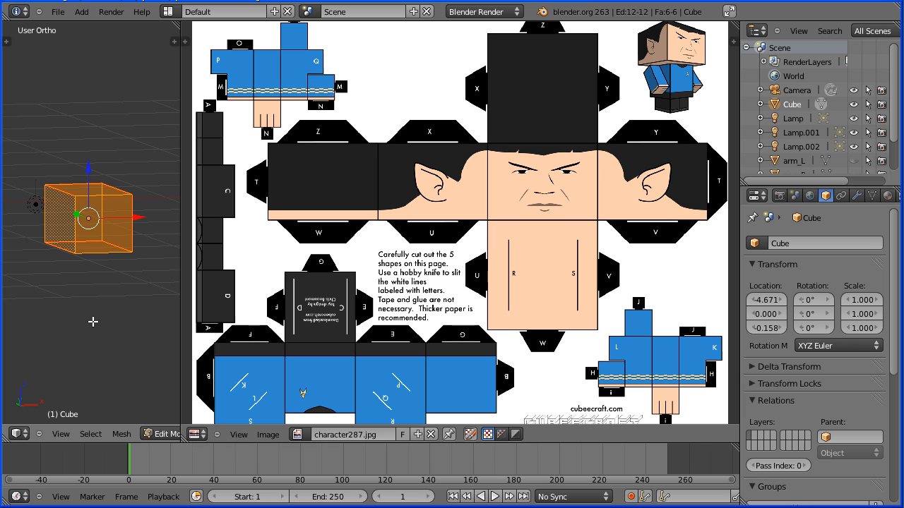
click(122, 434)
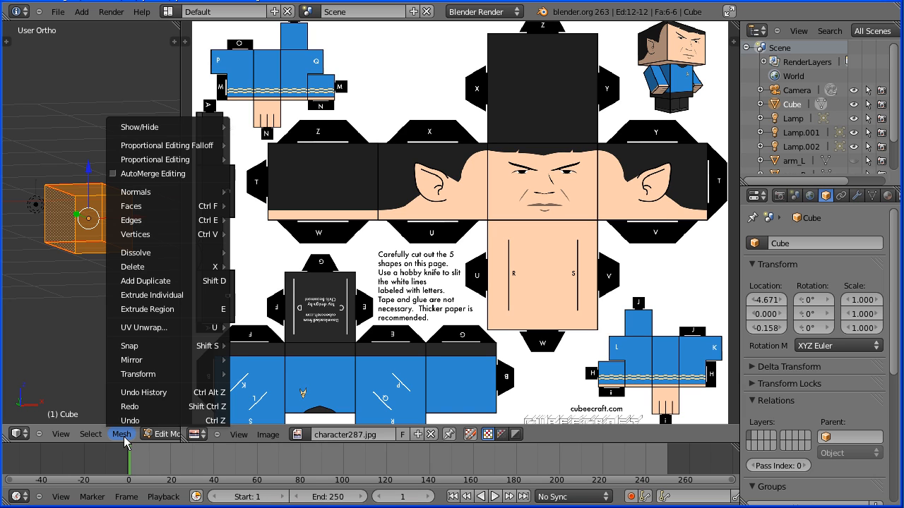
mouse_move(151, 328)
click(276, 327)
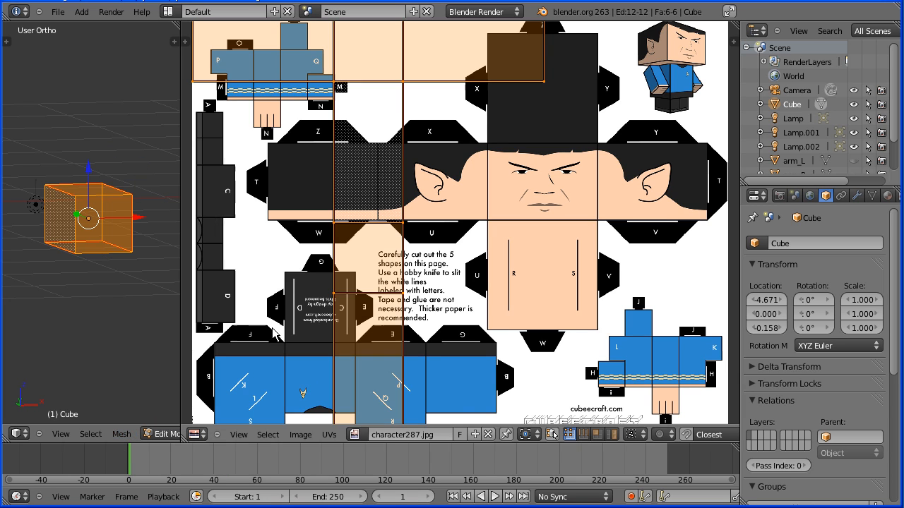
Step: Show the UV/Image Editor full screen and rotate the cube's UV layout by 180 degrees
click(240, 435)
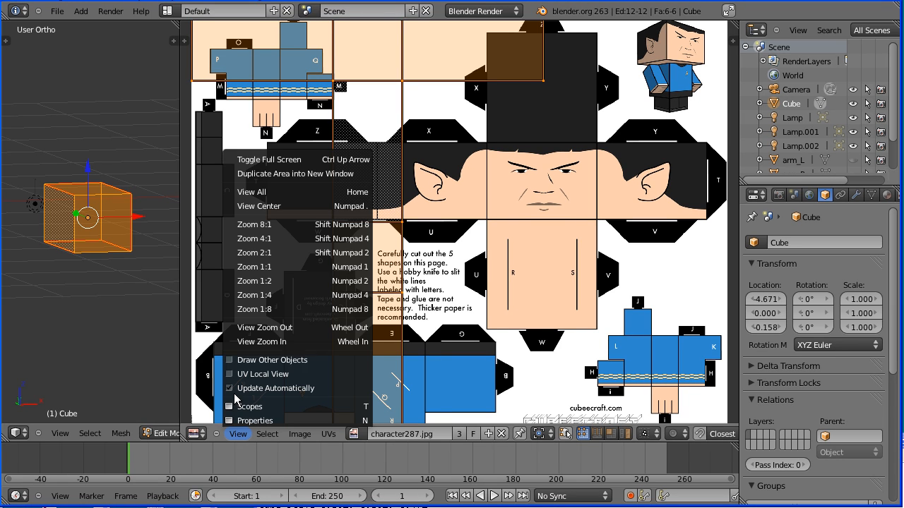
click(318, 159)
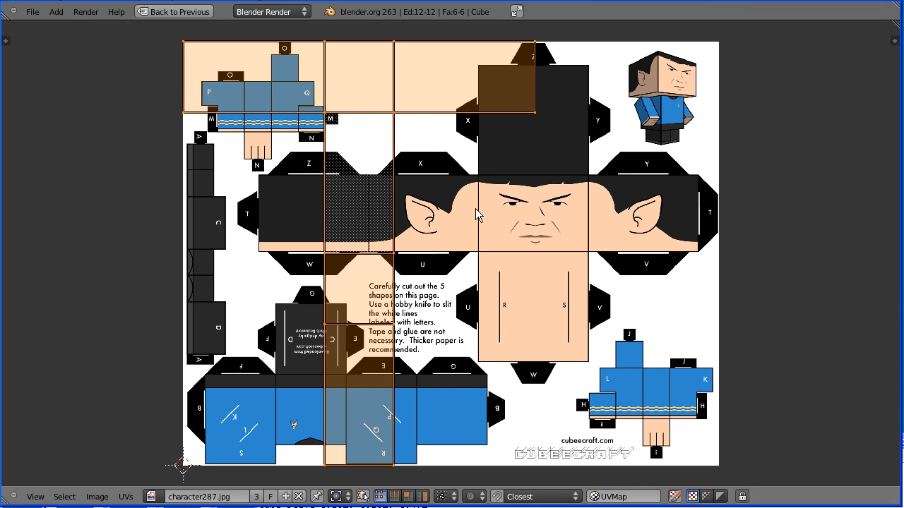
text(r180)
key(Return)
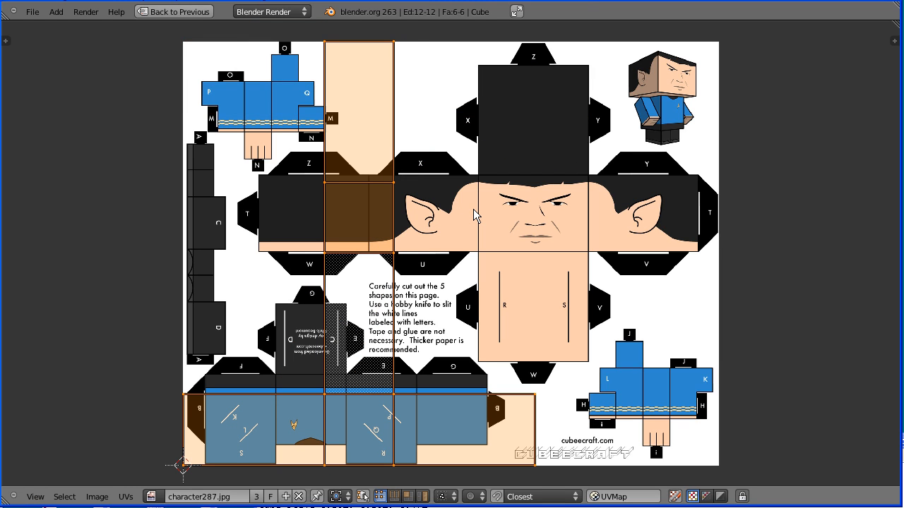
Step: Scale the cube's UV layout by 0.371 and move it roughly over the black leg strip at the template's left edge
text(s)
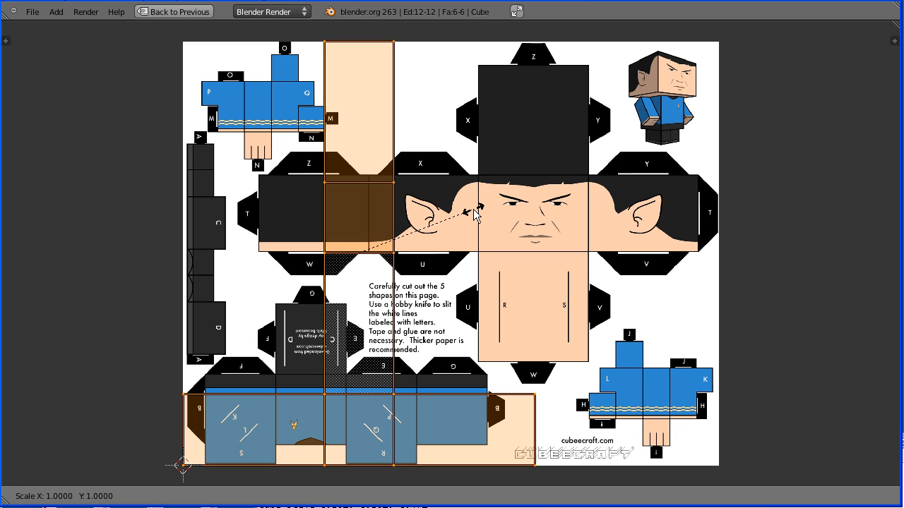
text(0.3)
text(71)
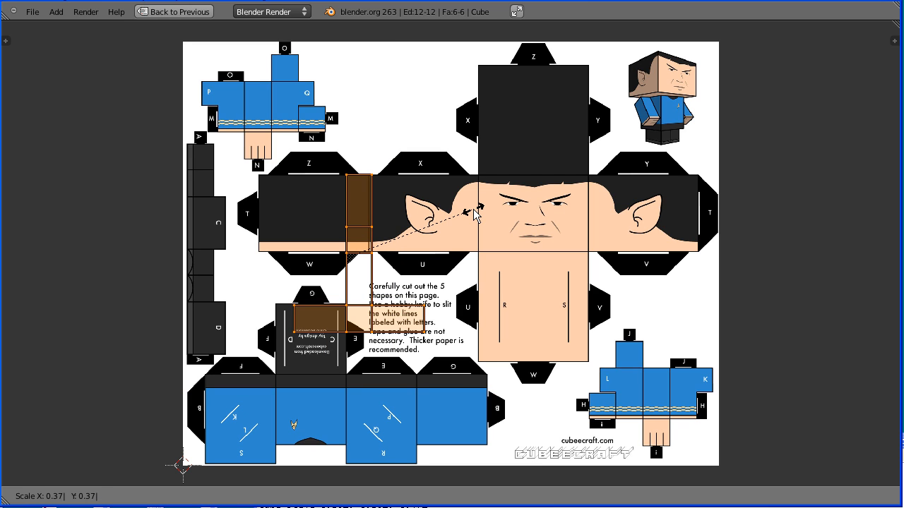
key(Return)
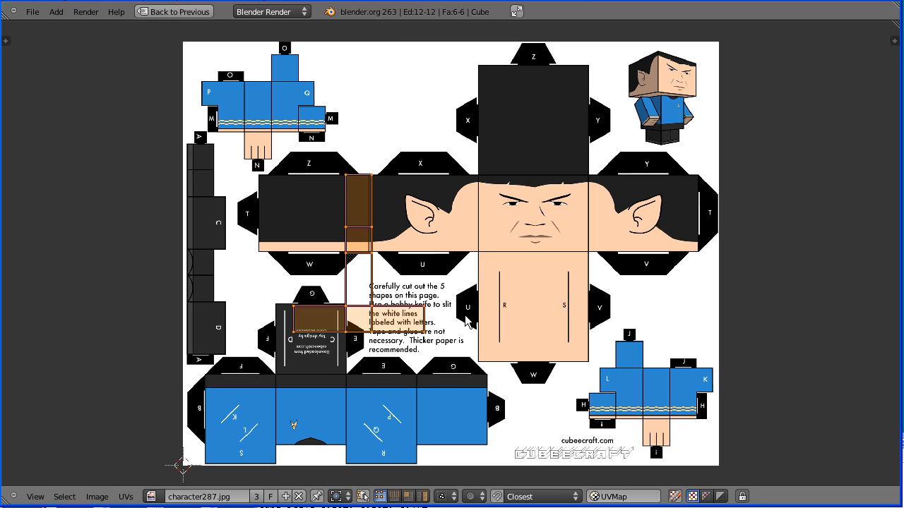
key(g)
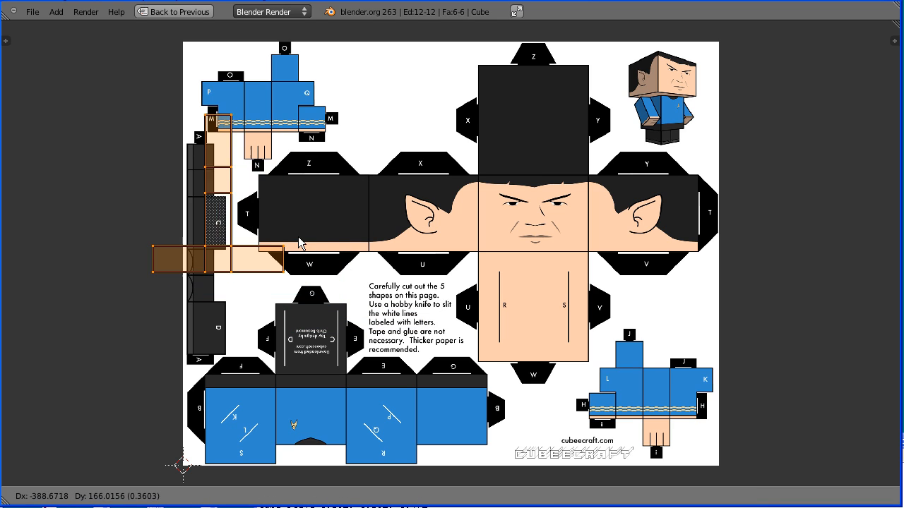
click(286, 238)
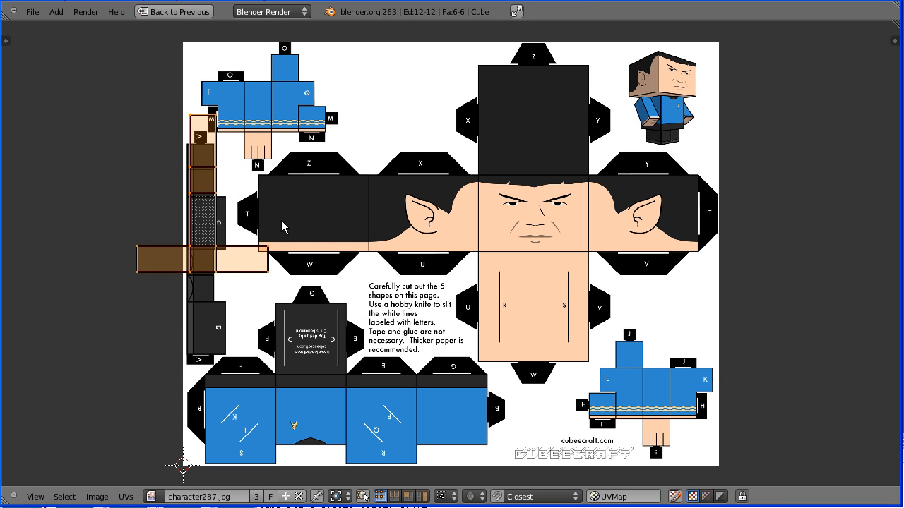
Step: Fine-align the UV layout along Y and X so its large side face fits the C section of the leg strip
middle_drag(239, 189, 448, 231)
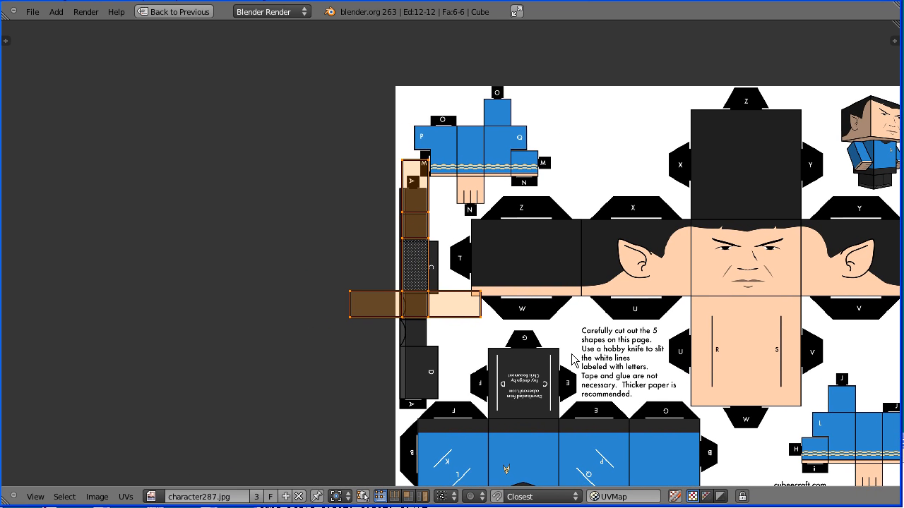
scroll(596, 377, up, 5)
scroll(595, 375, up, 1)
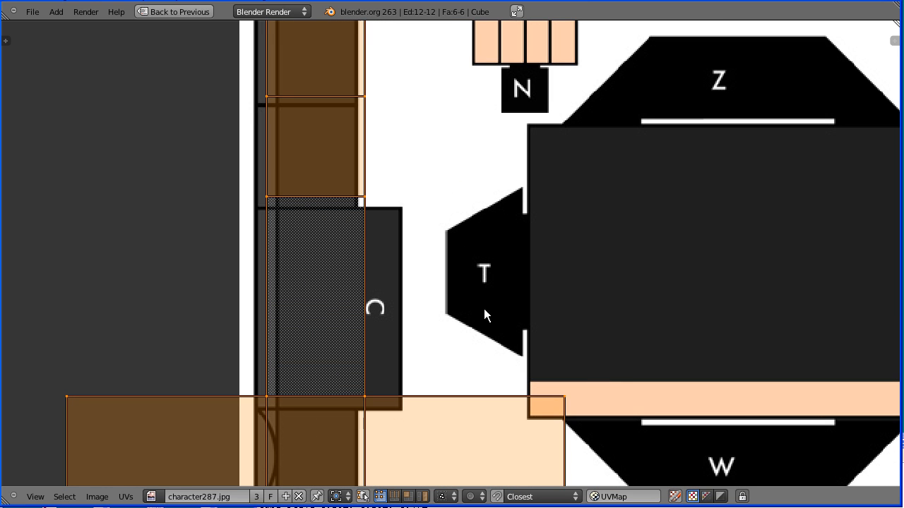
middle_drag(452, 339, 497, 303)
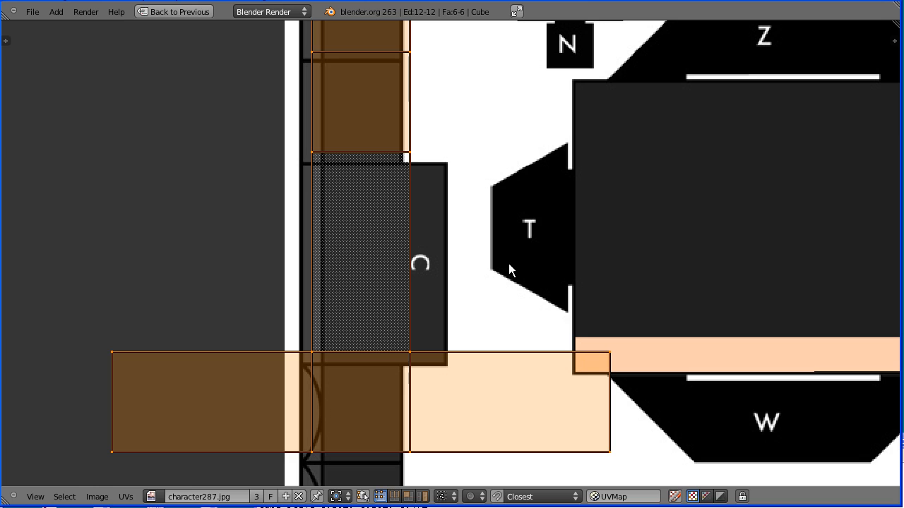
key(g)
key(y)
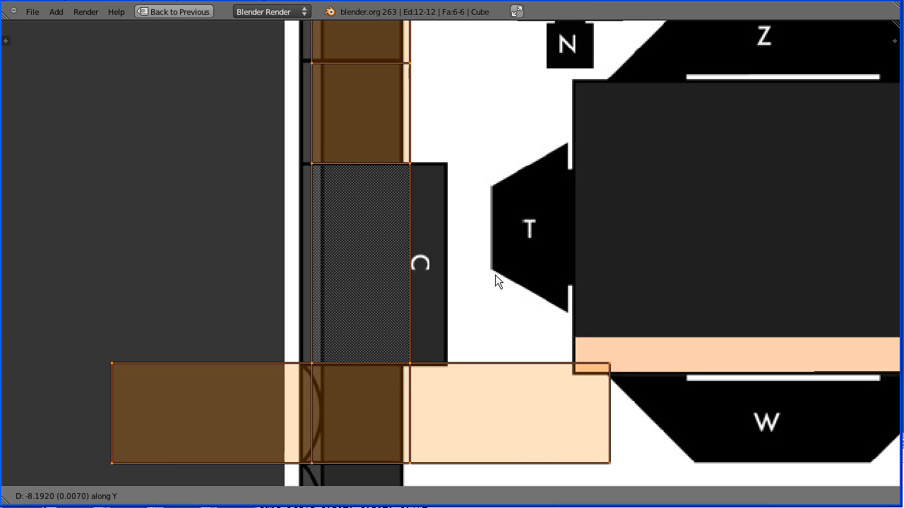
click(495, 276)
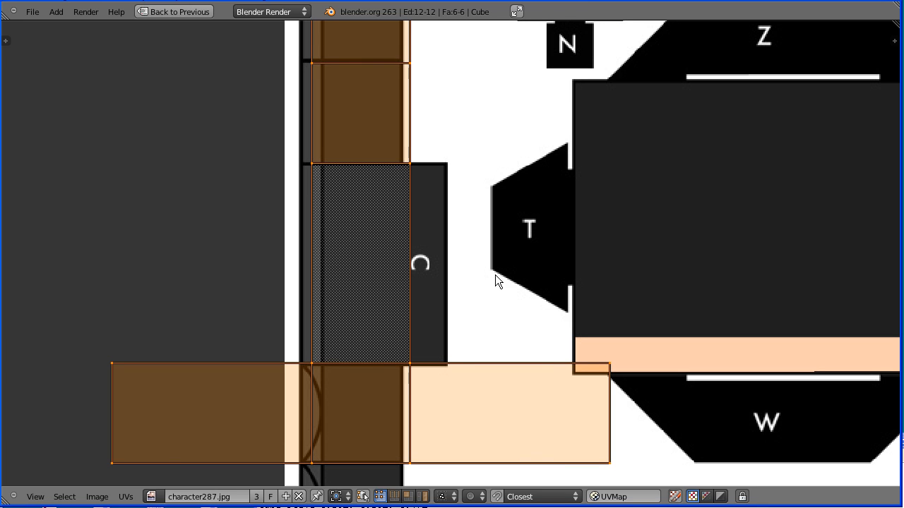
key(g)
key(x)
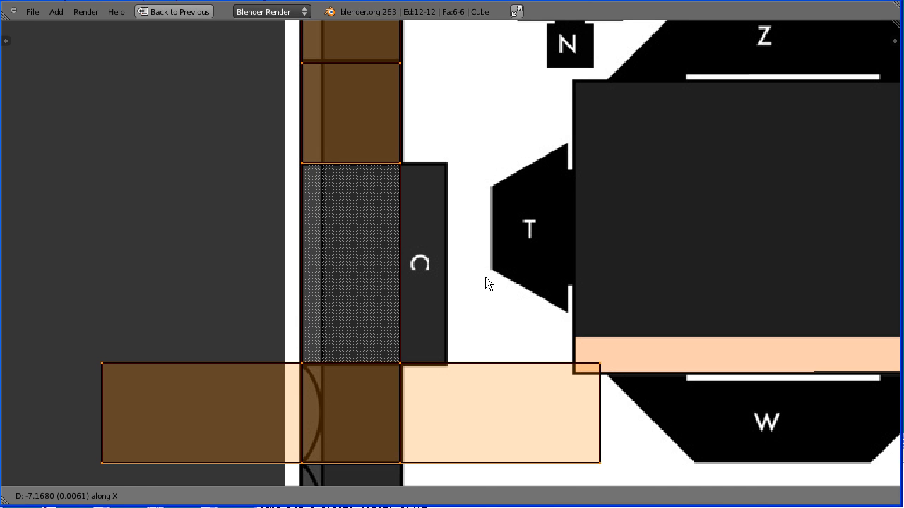
click(485, 277)
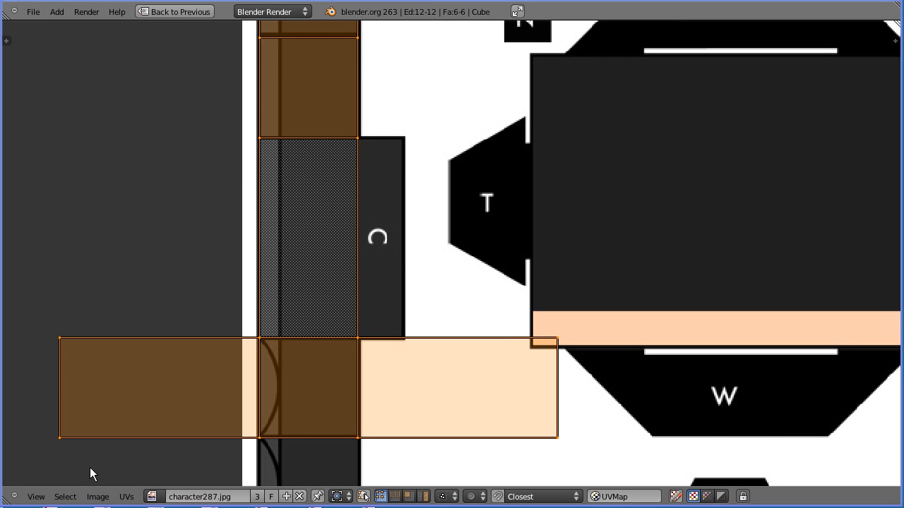
Step: Leave the full-screen UV editor, enlarge the 3D view and rename the cube object as leg_R
click(36, 497)
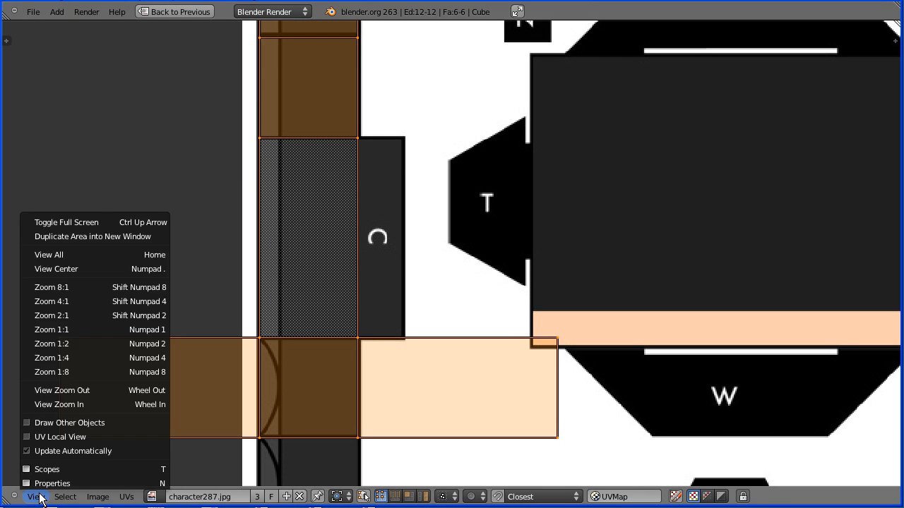
click(138, 227)
drag(182, 223, 718, 234)
click(776, 242)
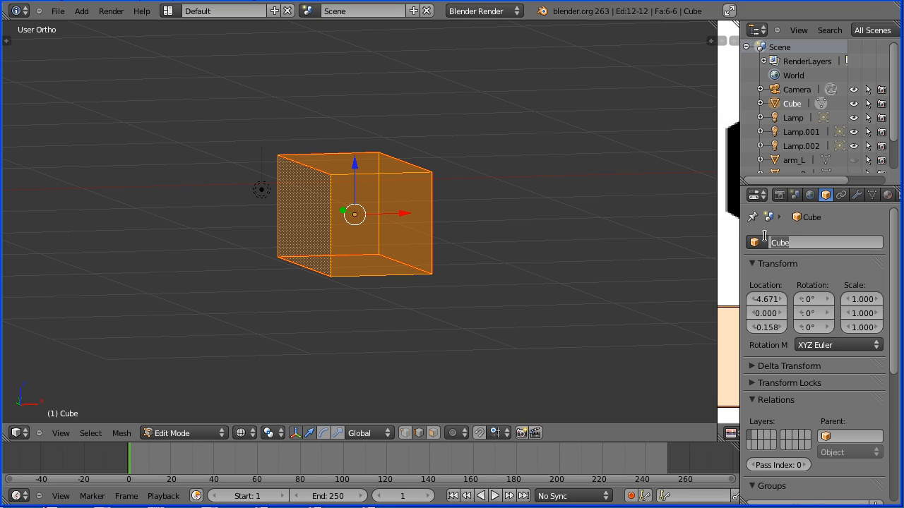
text(leg_R)
key(Return)
Step: Set leg_R's location to X -0.246 and Z -0.9
click(769, 299)
key(BackSpace)
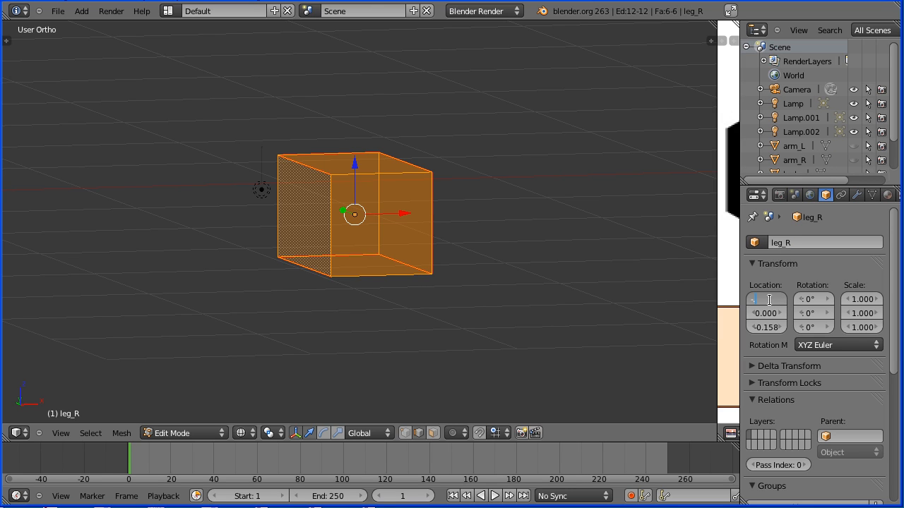
text(.246)
key(Return)
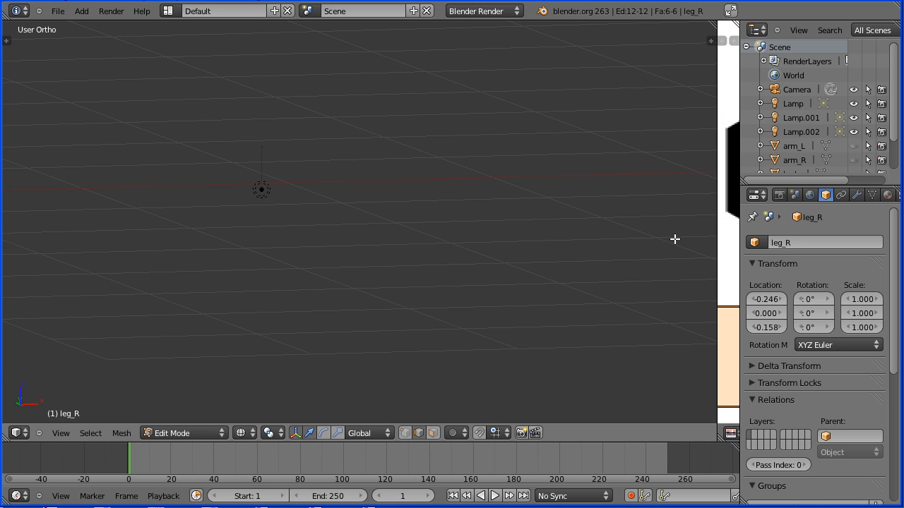
shift+middle_drag(688, 226, 117, 210)
shift+middle_drag(628, 348, 202, 303)
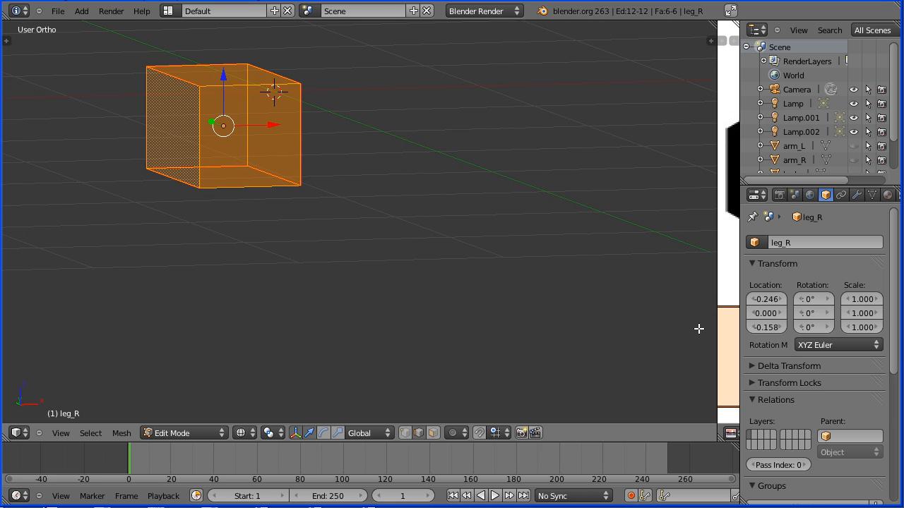
key(BackSpace)
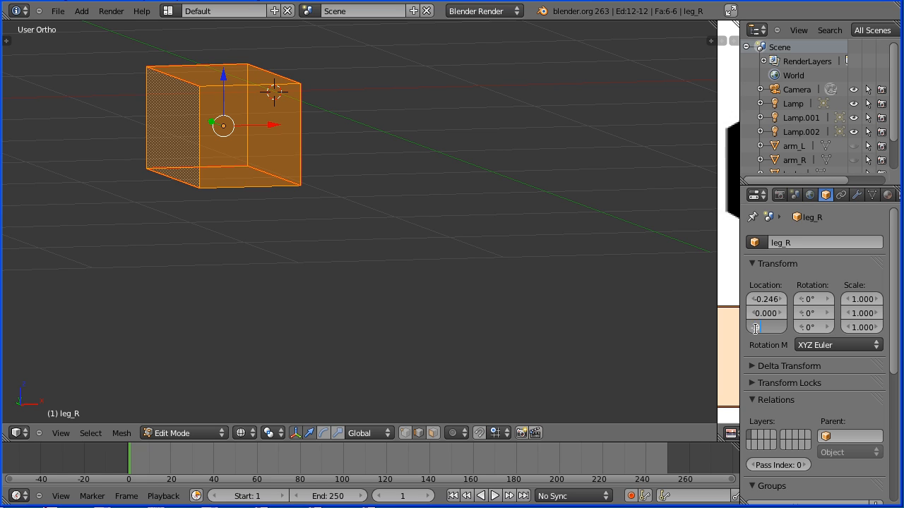
text(0.9)
key(Return)
Step: Switch leg_R to Object Mode and set the viewport shading to Texture
click(204, 433)
click(189, 418)
click(247, 432)
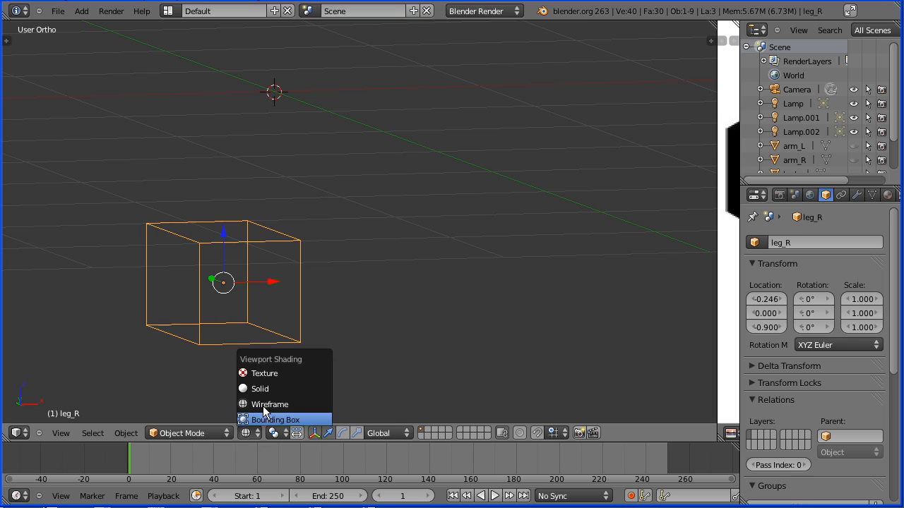
click(270, 364)
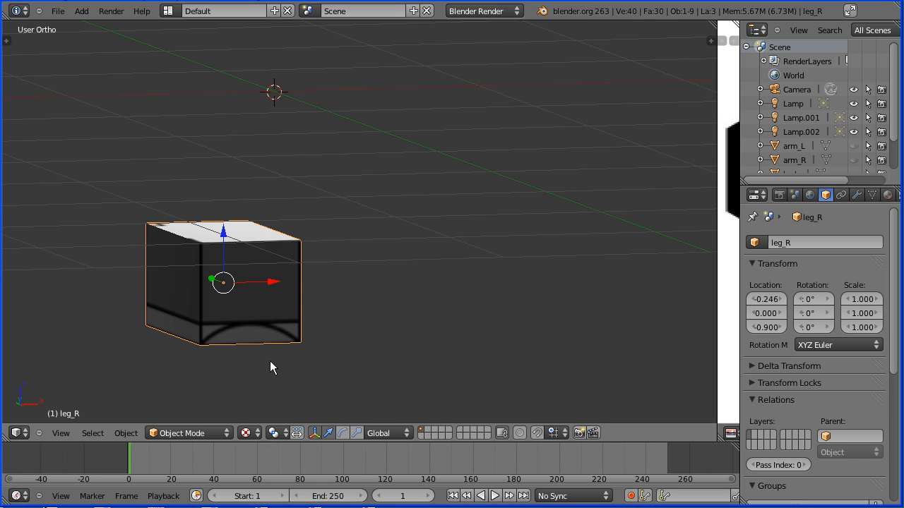
Step: Duplicate leg_R in place and set the copy's X location to 0.246
key(shift+d)
key(Escape)
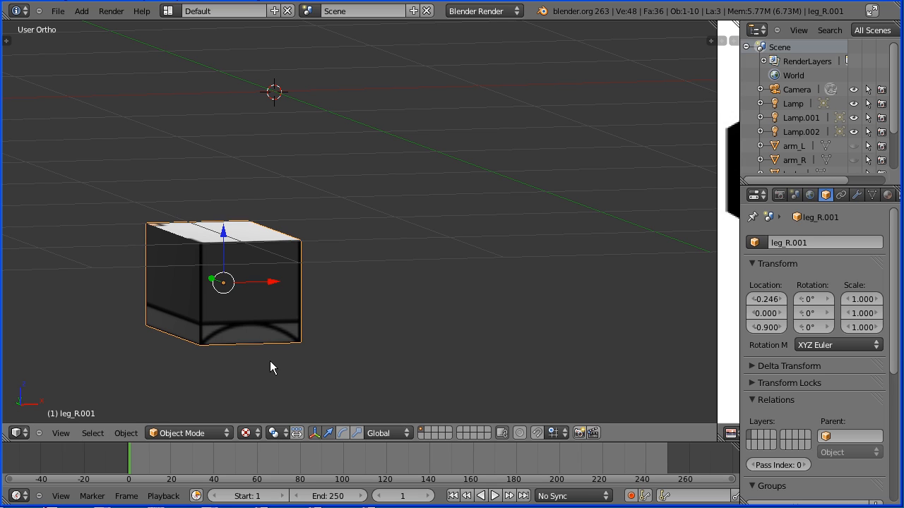
click(762, 297)
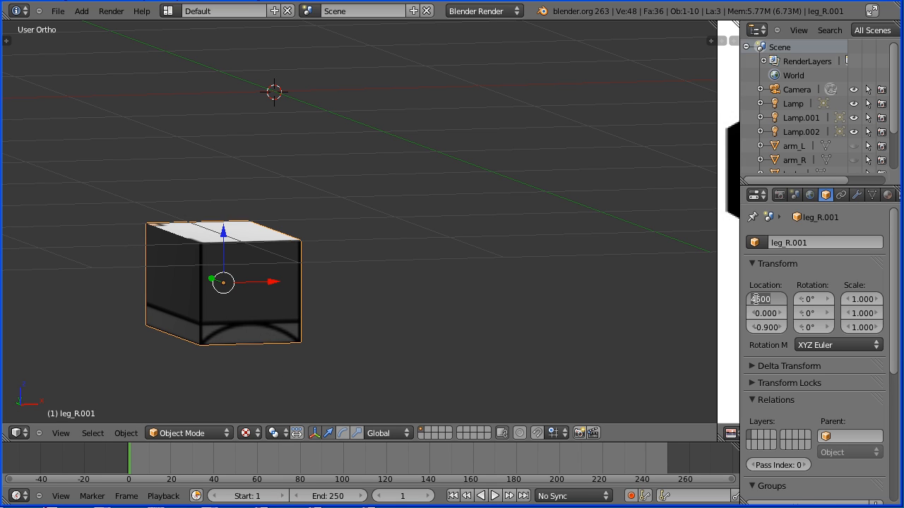
key(Home)
key(Delete)
key(Return)
middle_drag(392, 196, 405, 266)
middle_drag(492, 262, 508, 272)
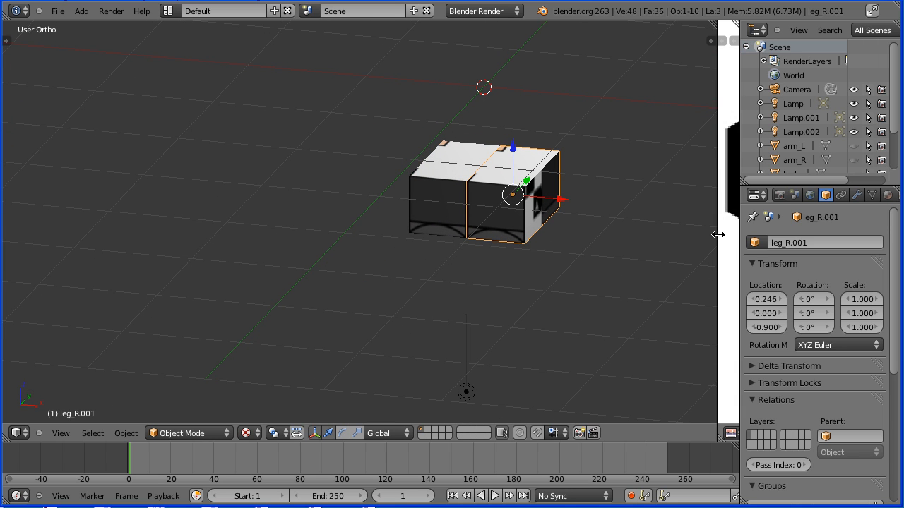
Step: Enlarge the UV/Image Editor area and switch the duplicated leg to Edit Mode
drag(717, 240, 167, 251)
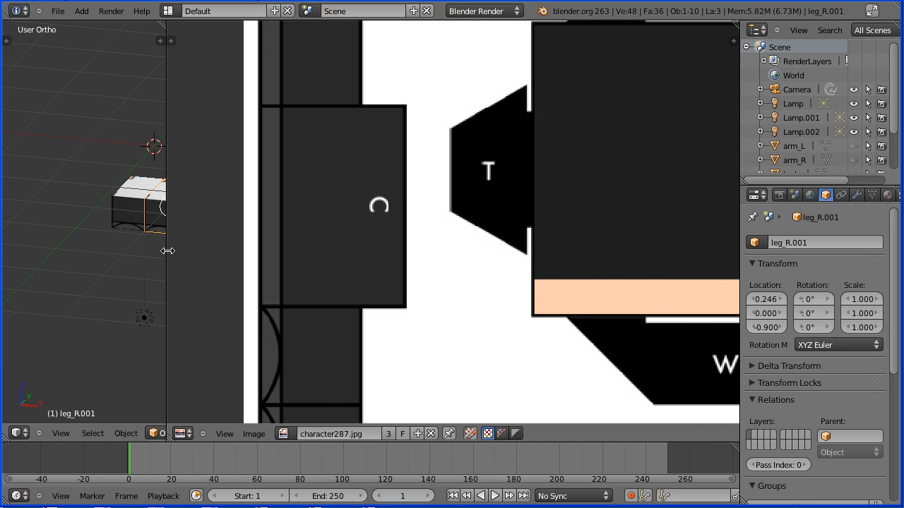
click(154, 431)
click(170, 405)
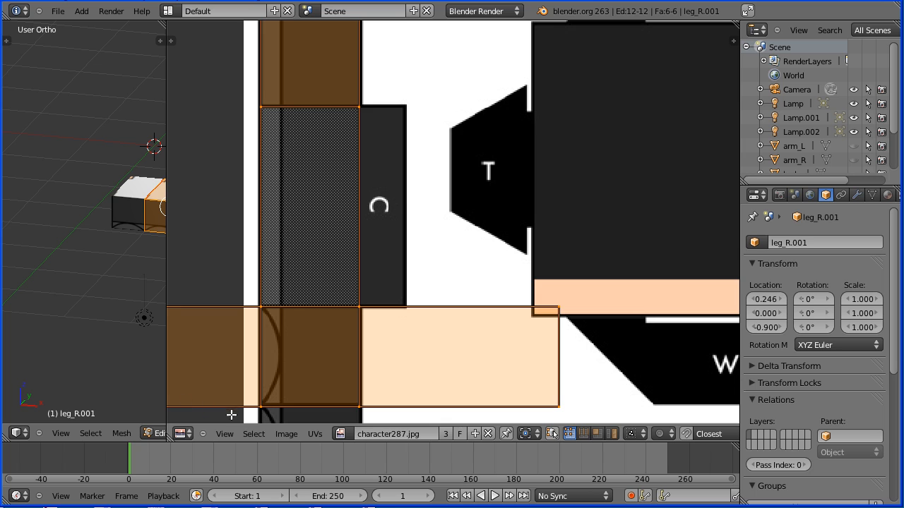
scroll(305, 373, down, 4)
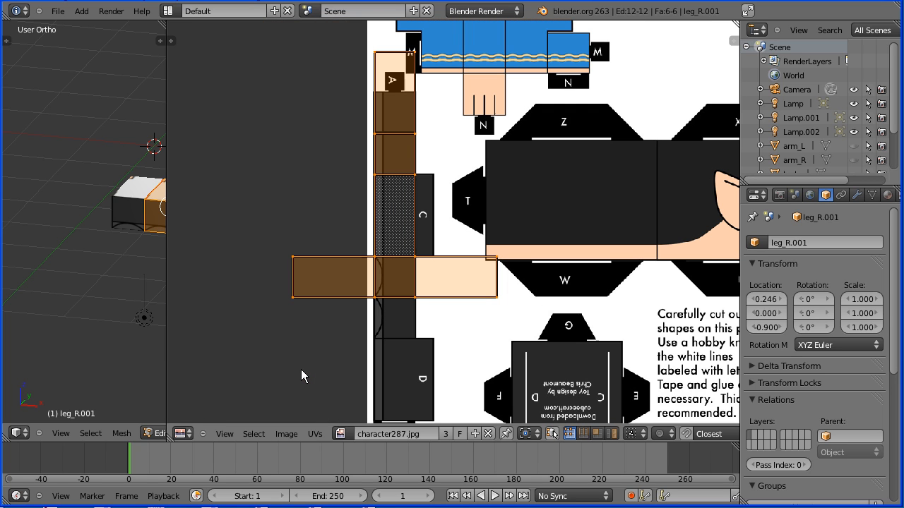
Step: Mirror the duplicated leg's UV layout on the Y axis and move it down along Y to line up with the C section
click(317, 434)
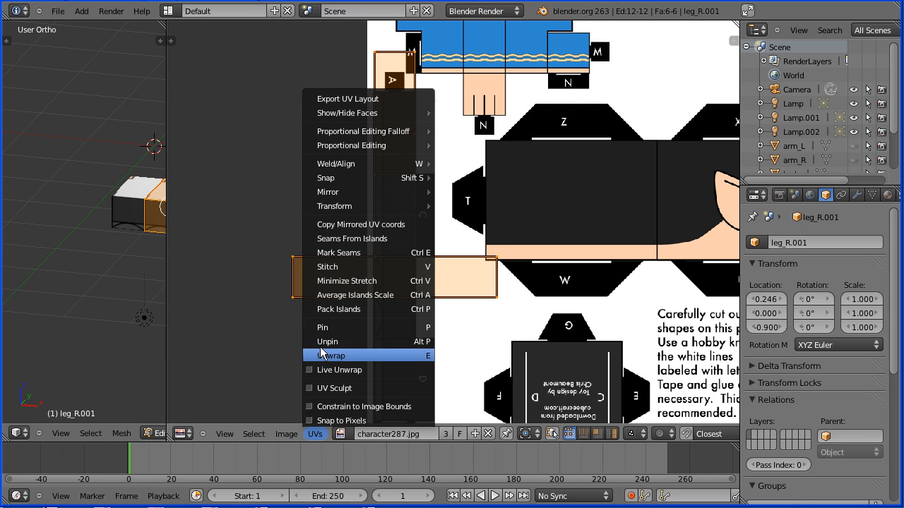
mouse_move(365, 193)
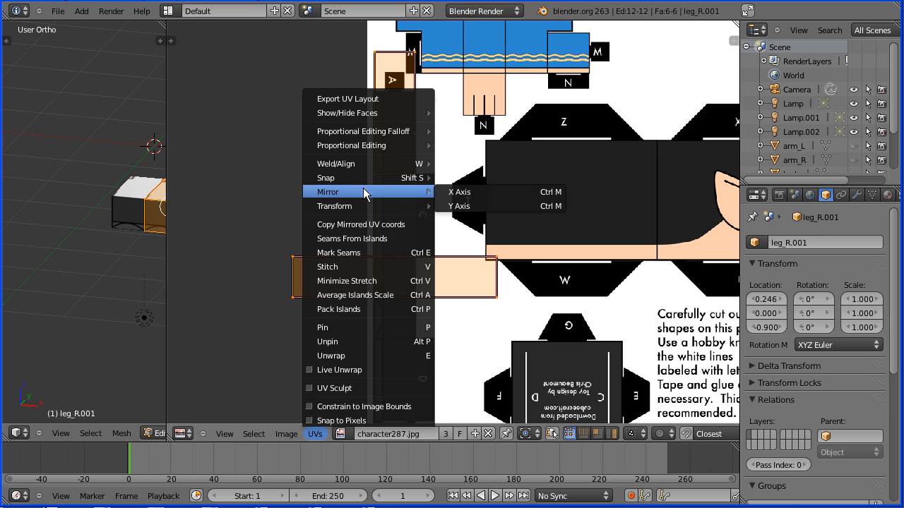
click(477, 207)
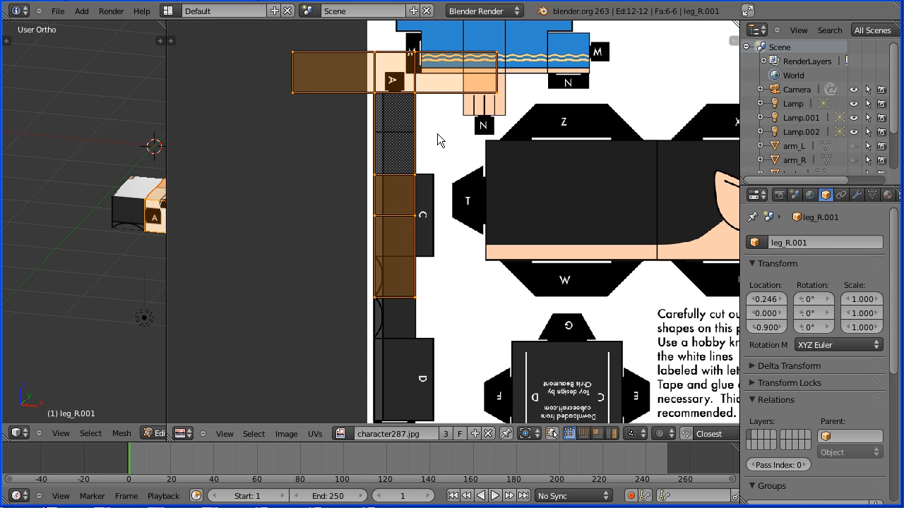
key(g)
key(y)
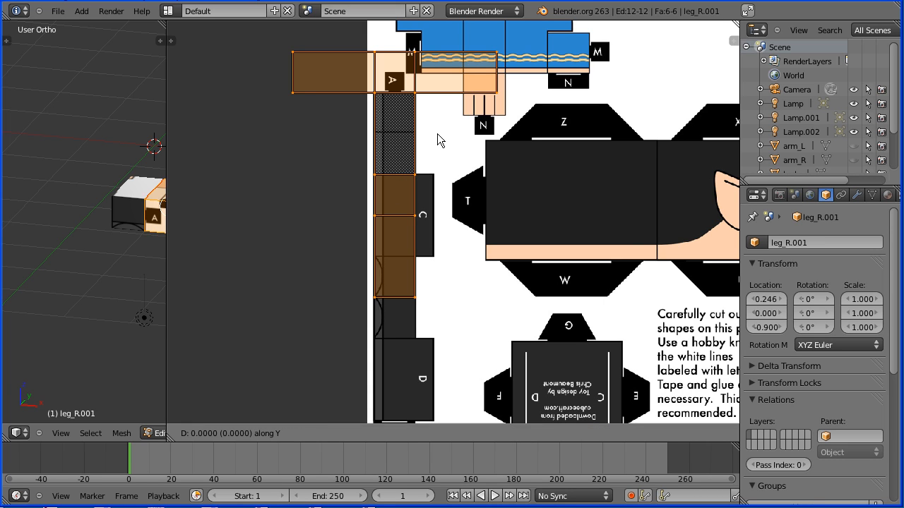
click(437, 215)
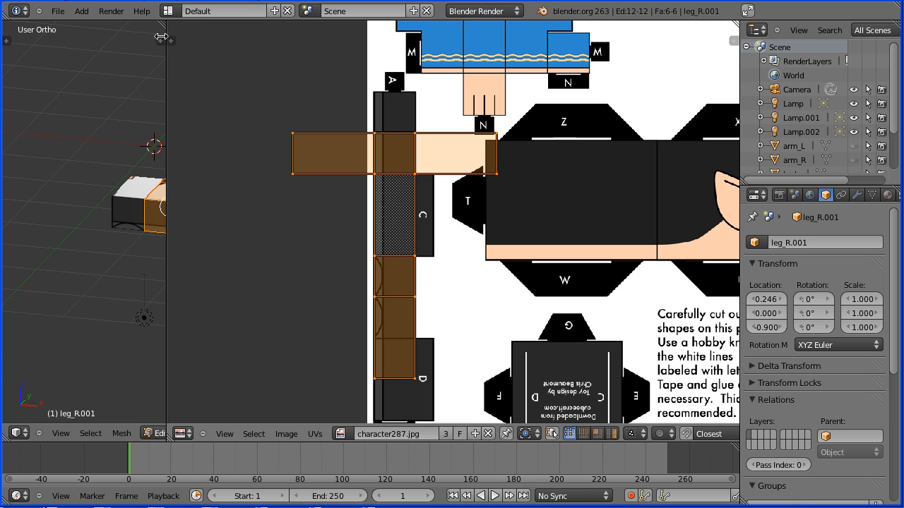
Step: Enlarge the 3D view and rotate the duplicated leg's mesh by 180 degrees about the Z axis
drag(164, 24, 212, 39)
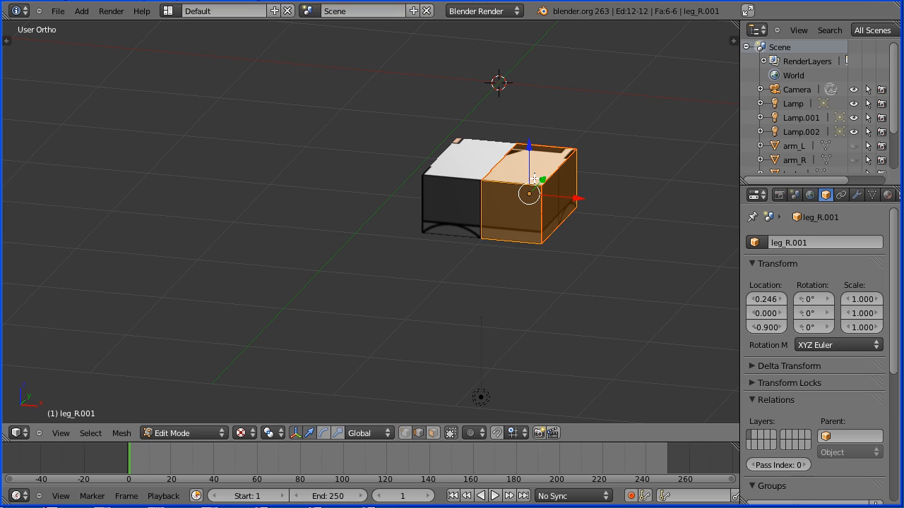
key(r)
text(z)
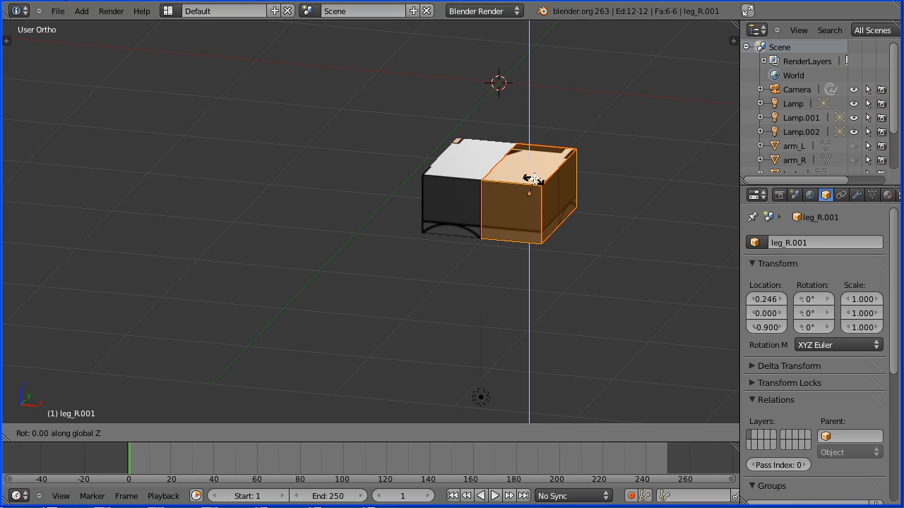
text(180)
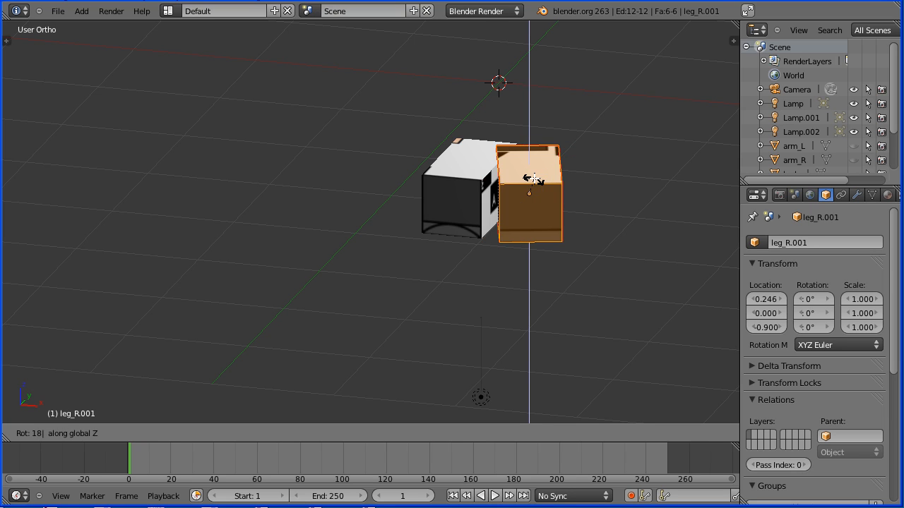
key(Return)
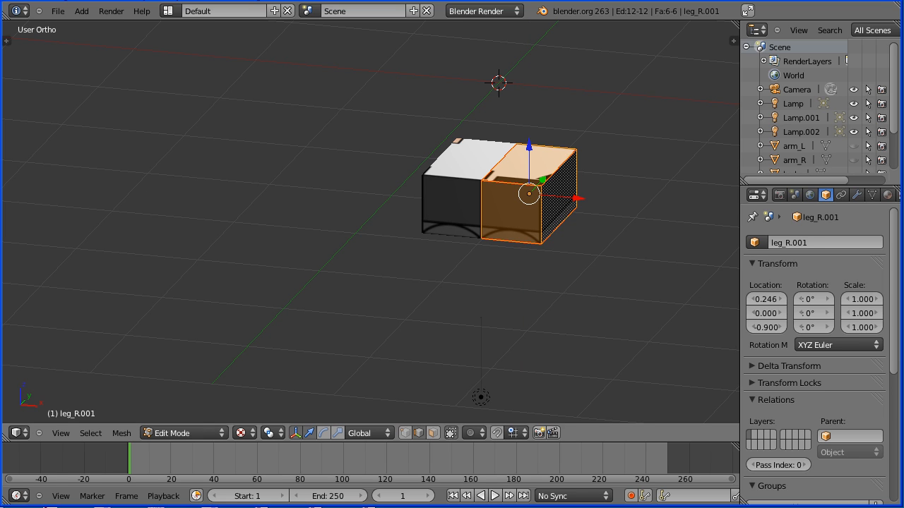
Step: Rename the duplicated leg object to leg_L
click(821, 246)
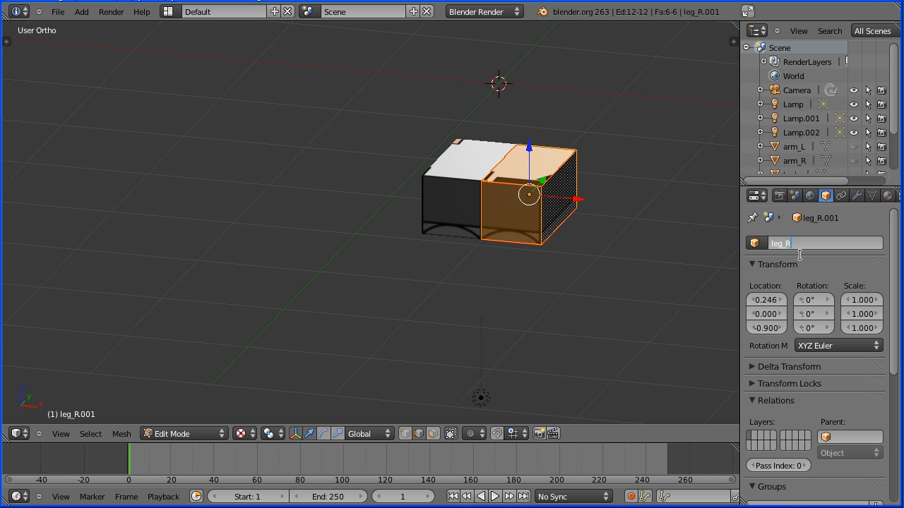
text(leg_L)
key(Return)
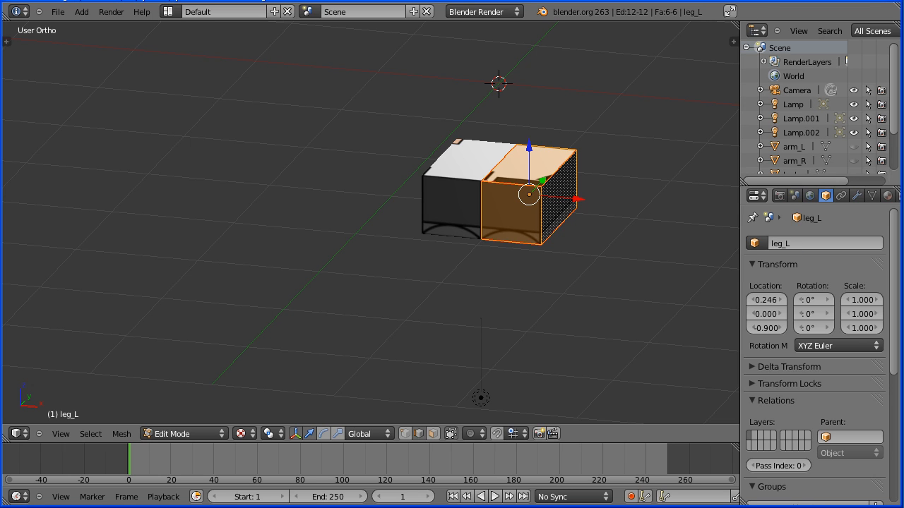
Step: Return leg_L to Object Mode and apply its rotation
click(210, 432)
click(206, 421)
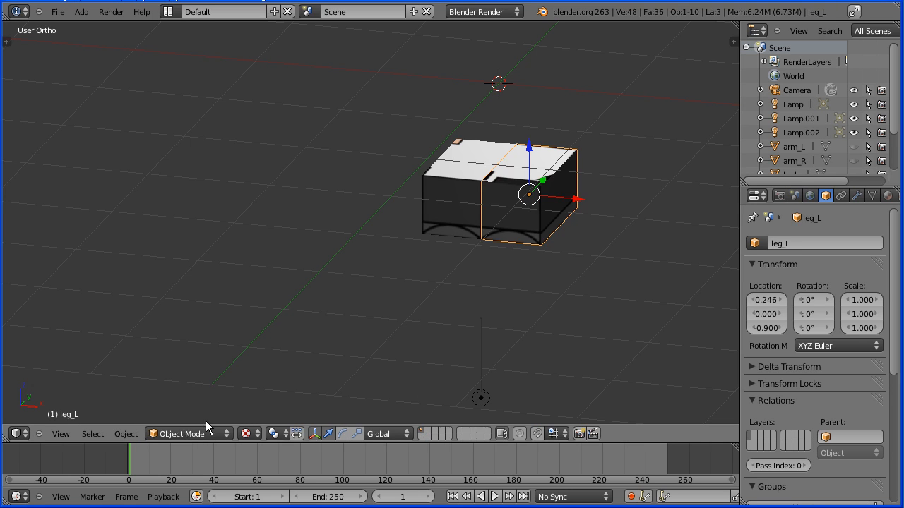
click(137, 436)
mouse_move(161, 332)
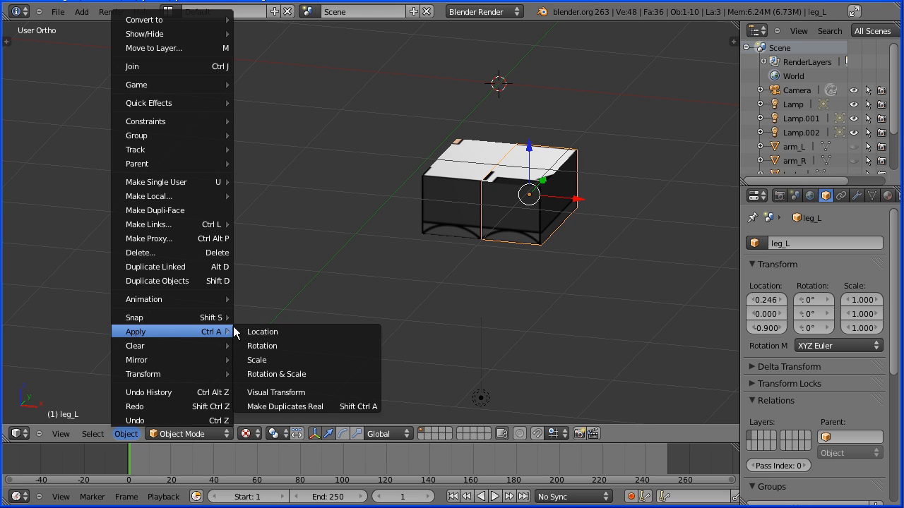
click(328, 344)
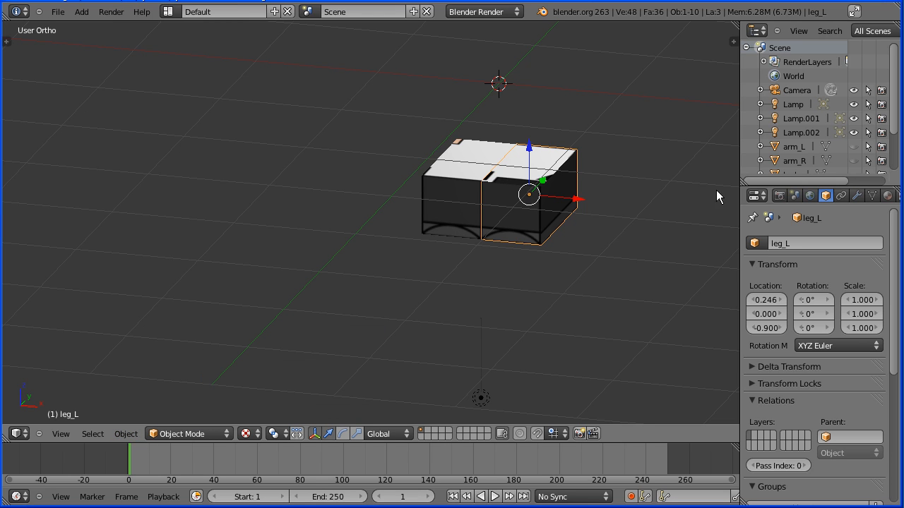
Step: Enlarge the Outliner and unhide the head, body, arm_R and arm_L objects
shift+middle_drag(656, 140, 523, 272)
drag(814, 185, 813, 236)
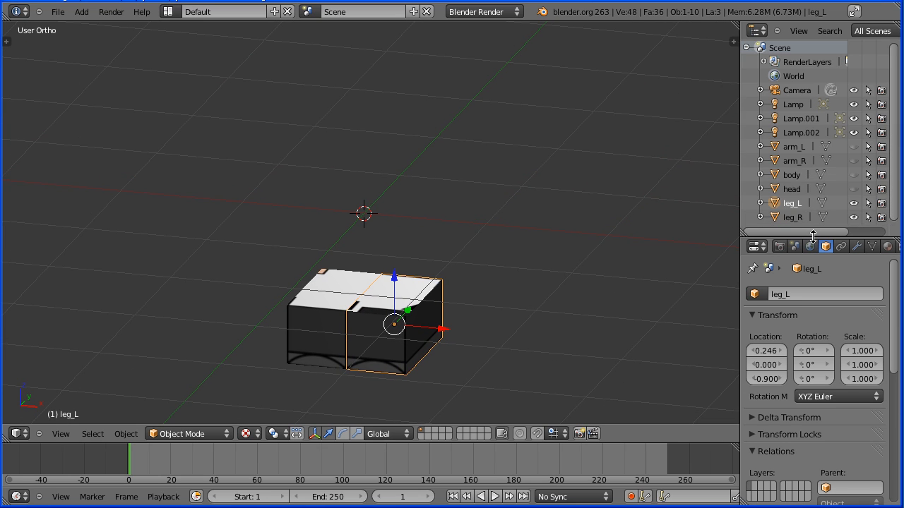
click(854, 188)
click(854, 175)
click(854, 160)
click(854, 146)
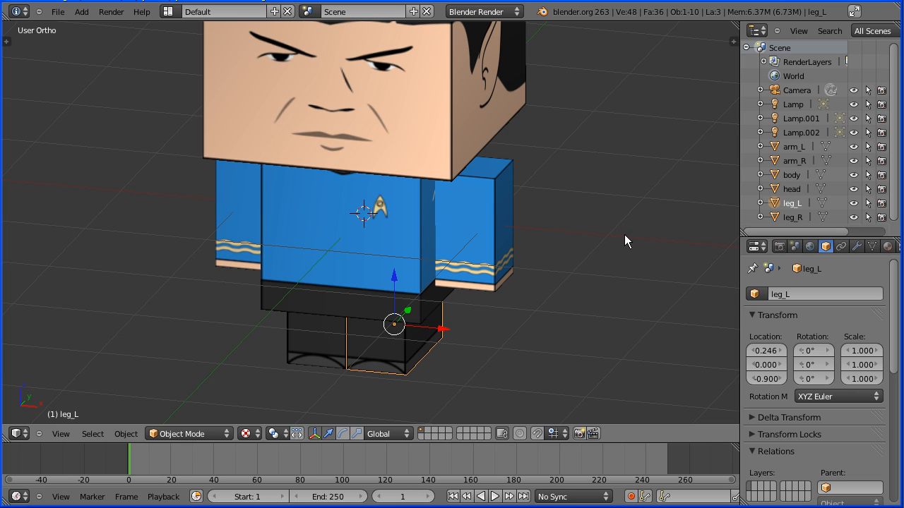
Step: Render a still image of the assembled character to check it and return to the 3D view
click(780, 247)
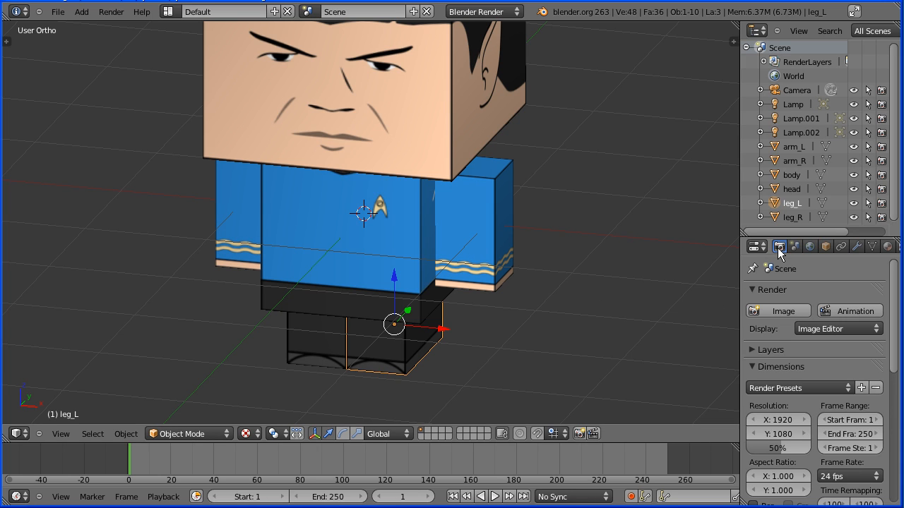
click(787, 313)
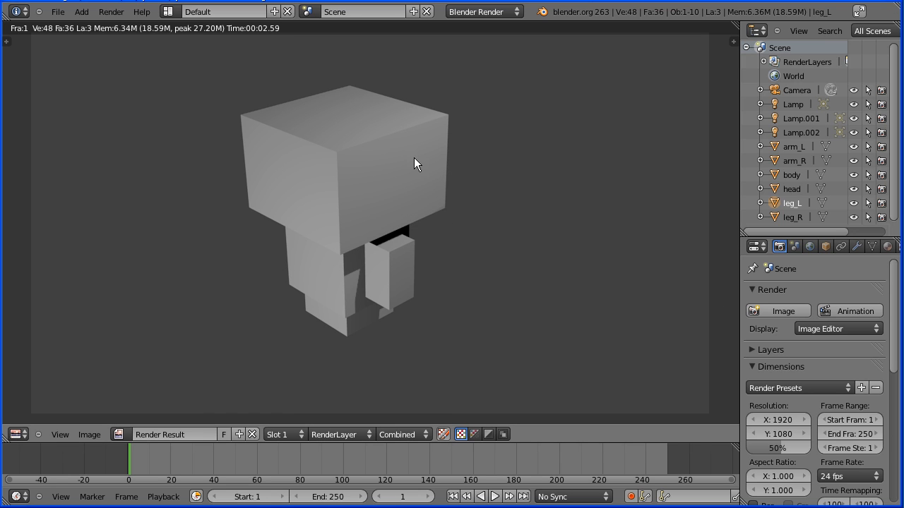
click(17, 434)
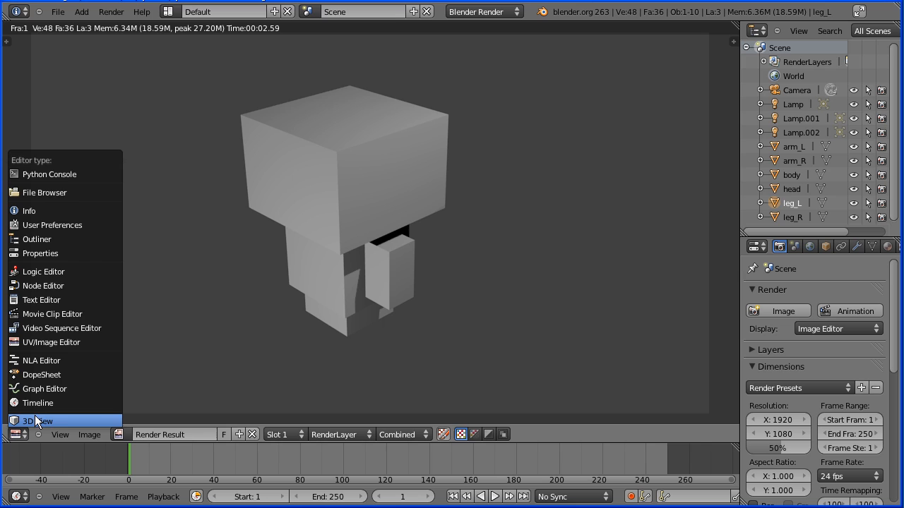
click(67, 421)
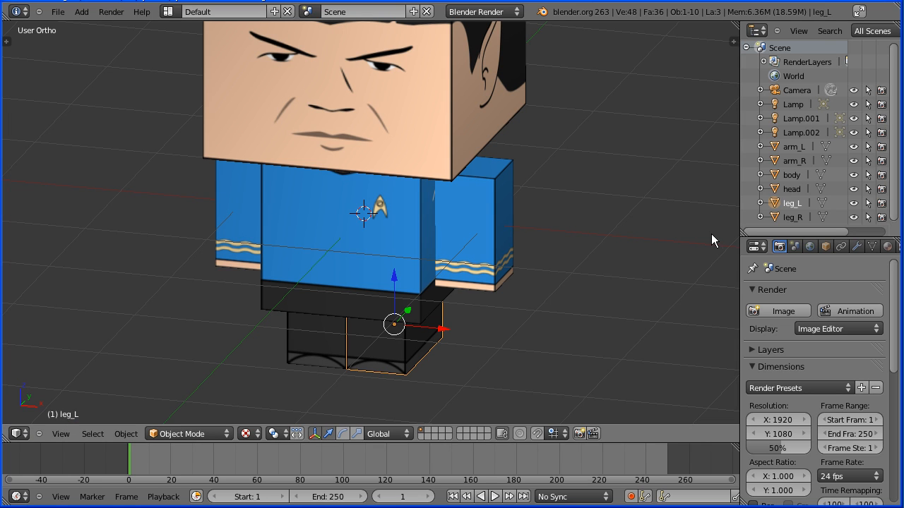
Step: Enlarge the Properties editor, select the head and rename its material to cubee
drag(812, 237, 813, 163)
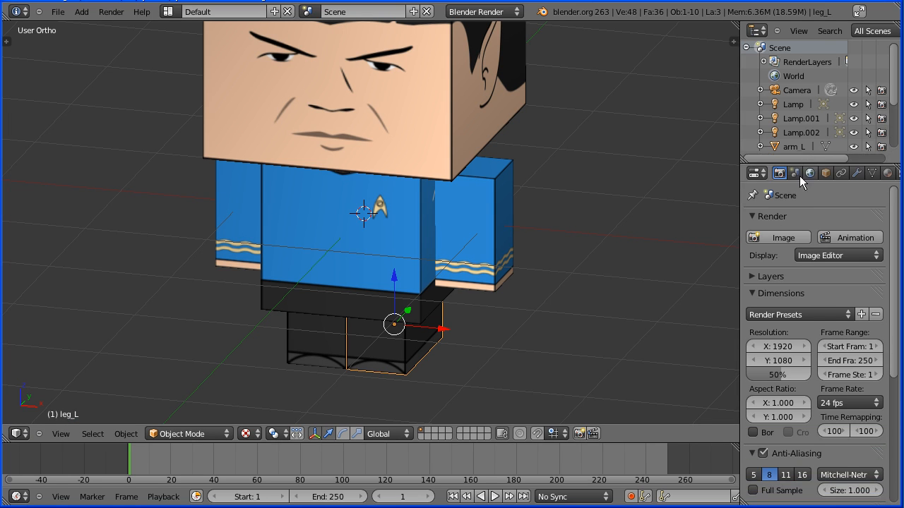
click(887, 173)
drag(741, 218, 709, 218)
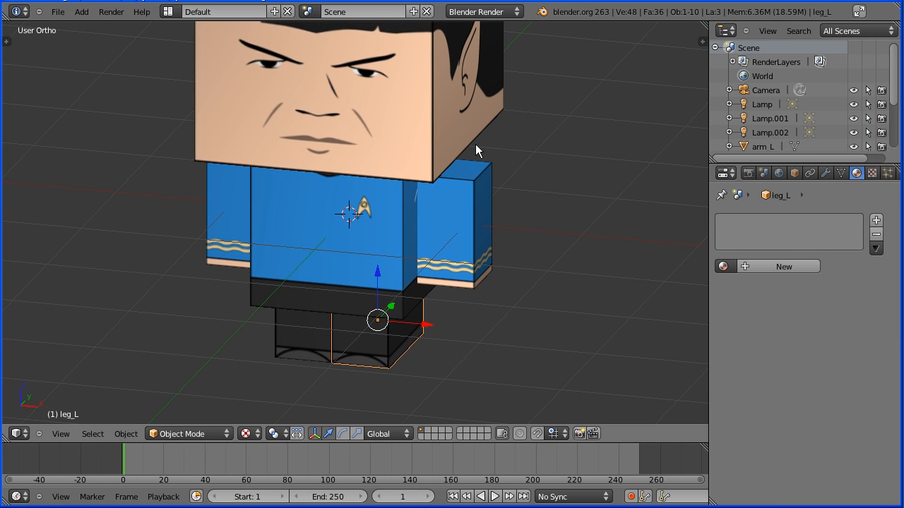
right_click(387, 127)
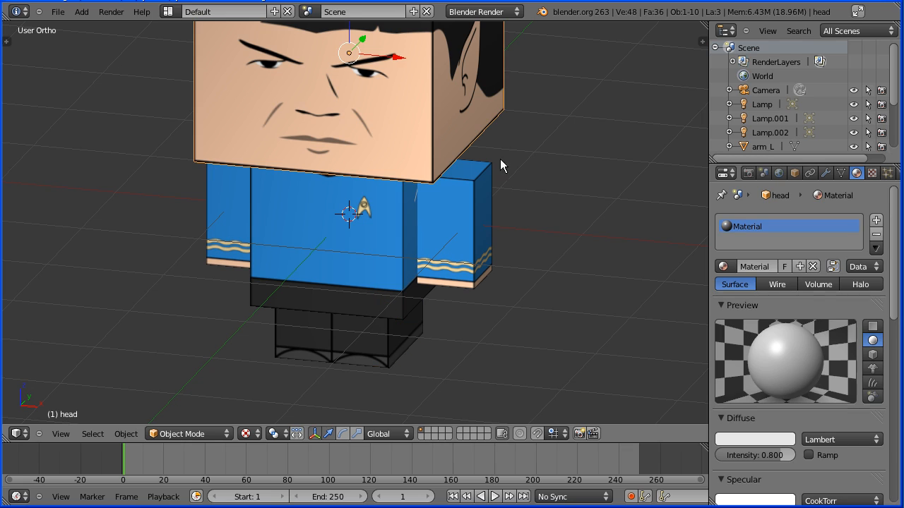
click(747, 267)
key(BackSpace)
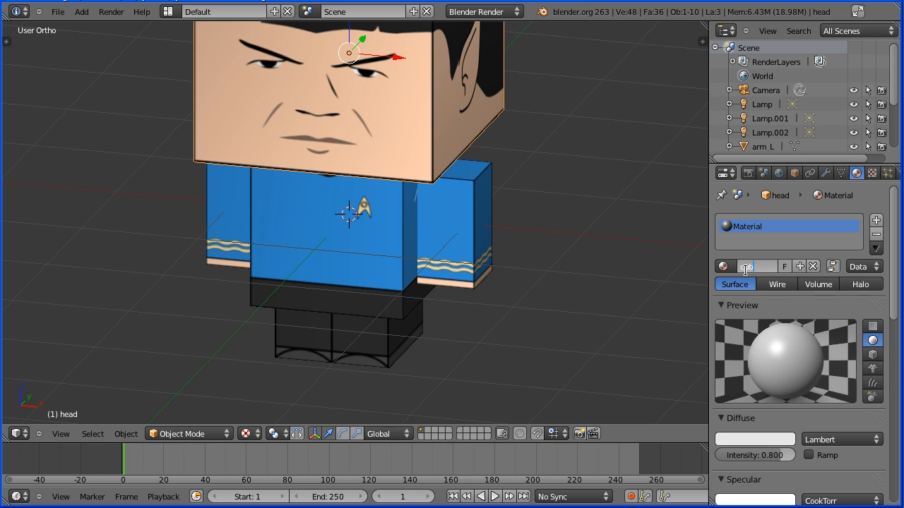
text(cubee)
key(Return)
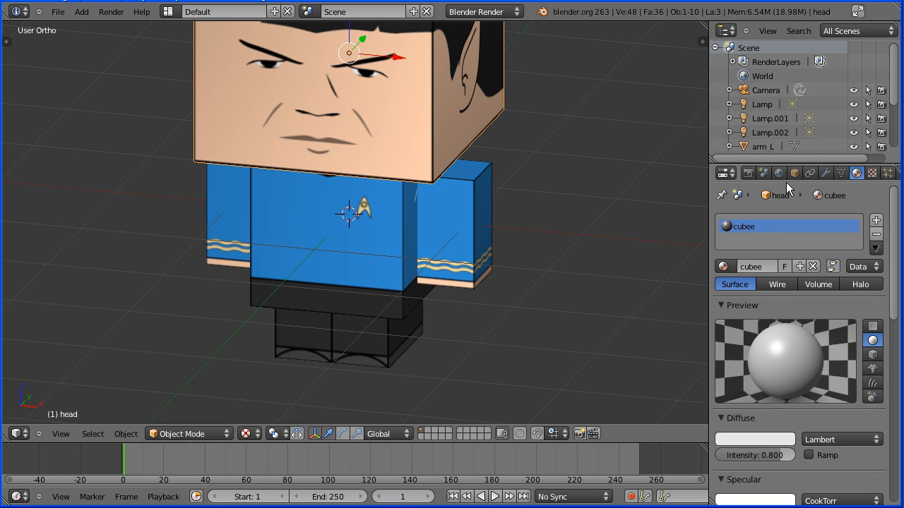
Step: Rename the texture of the head's cubee material to cubee
click(872, 174)
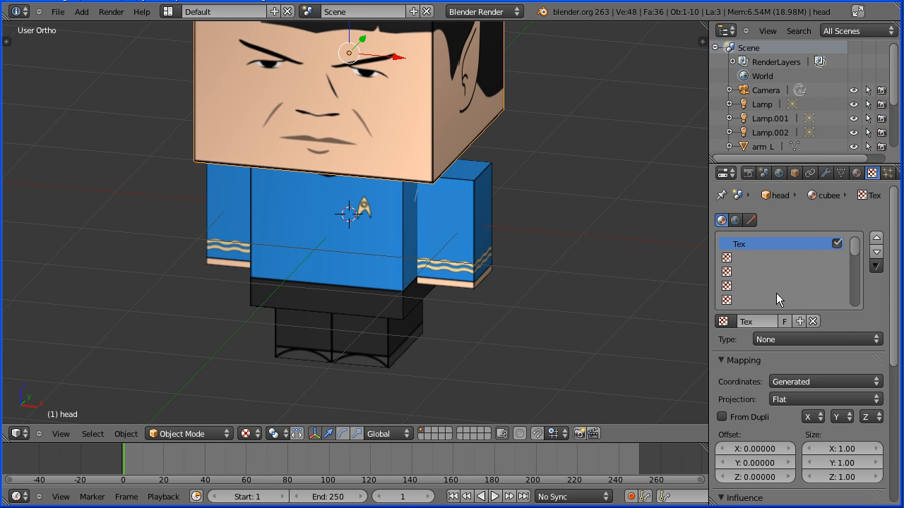
click(747, 323)
key(BackSpace)
text(cubee)
key(Return)
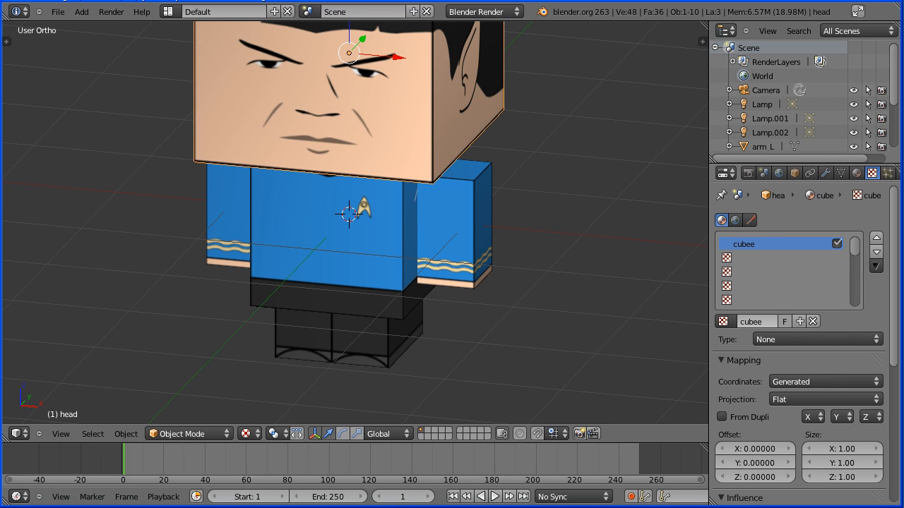
Step: Set the cubee texture's type to Image or Movie, its preview to Both, and assign the character287.jpg image
click(803, 341)
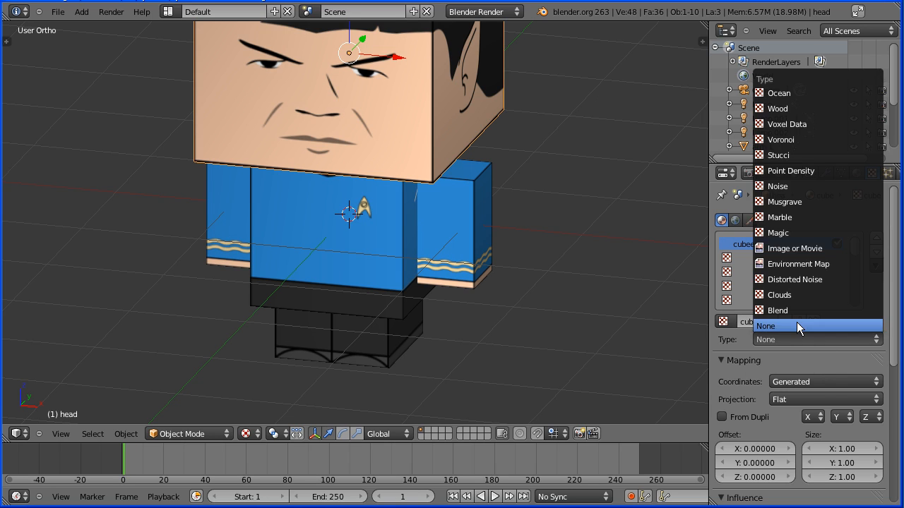
click(817, 250)
drag(894, 237, 896, 295)
click(863, 333)
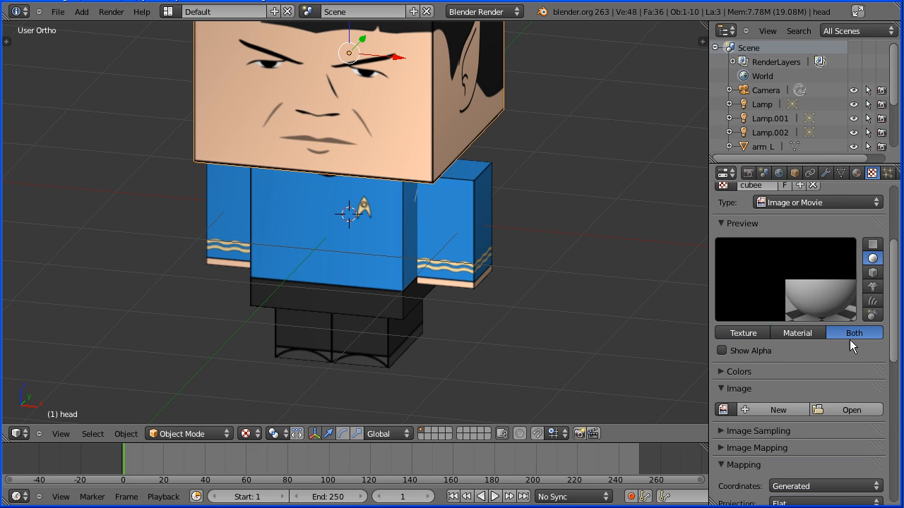
click(724, 410)
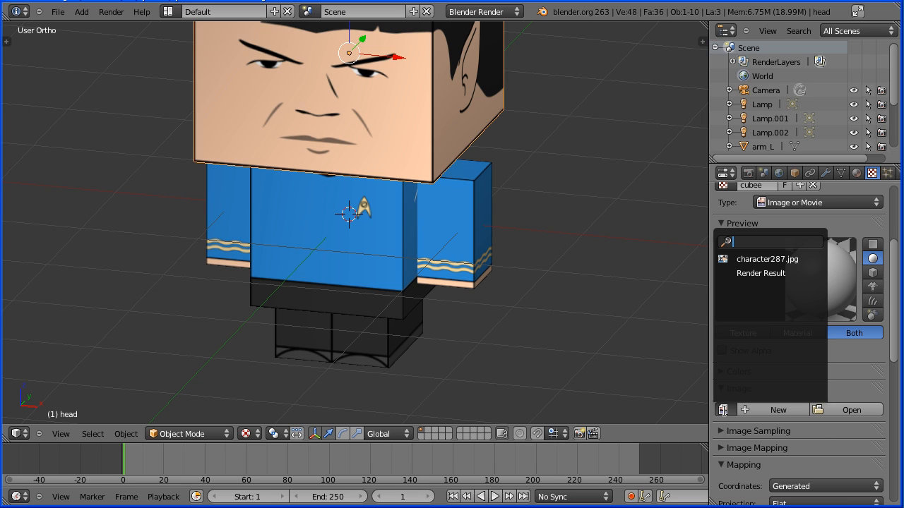
click(781, 260)
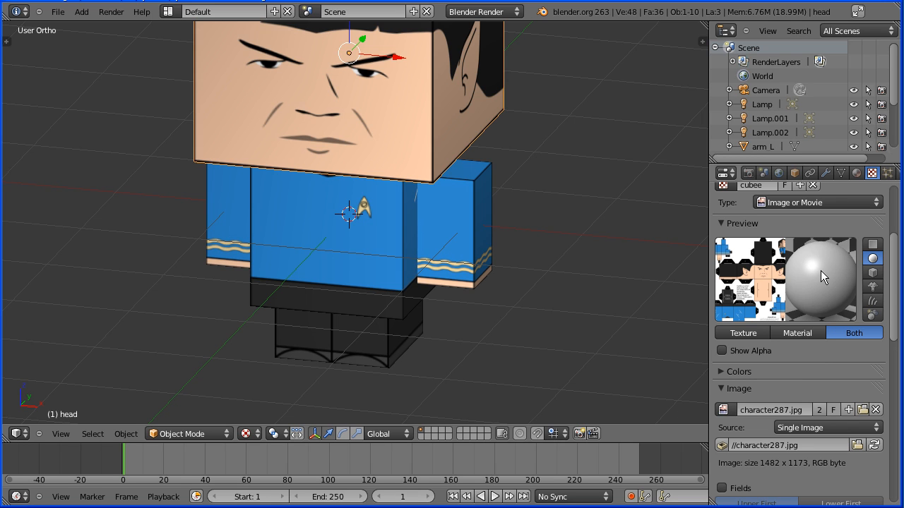
Step: Pack character287.jpg into the blend file and set the cubee texture's mapping coordinates to UV
drag(894, 273, 896, 318)
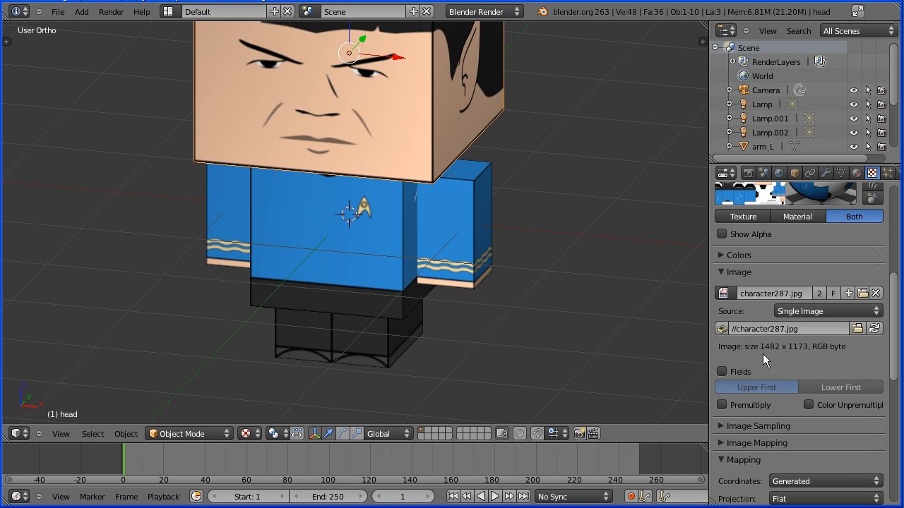
click(722, 330)
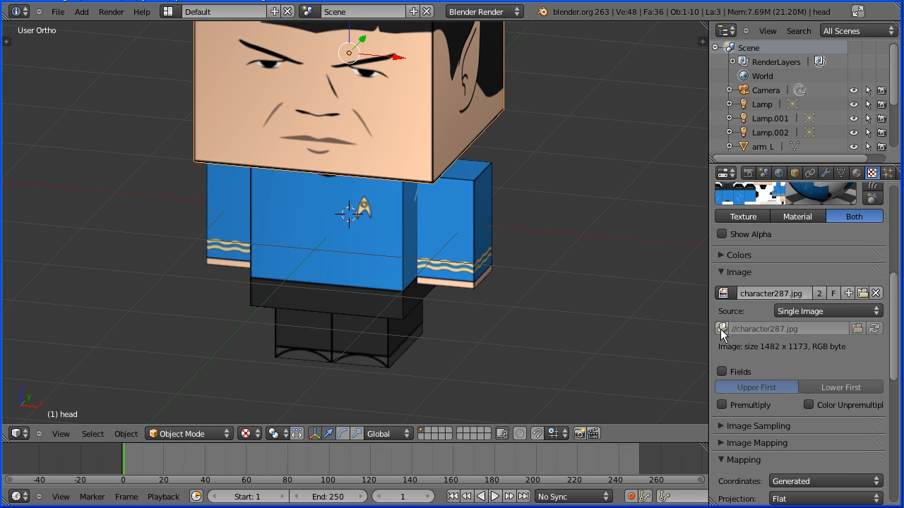
click(811, 482)
click(809, 424)
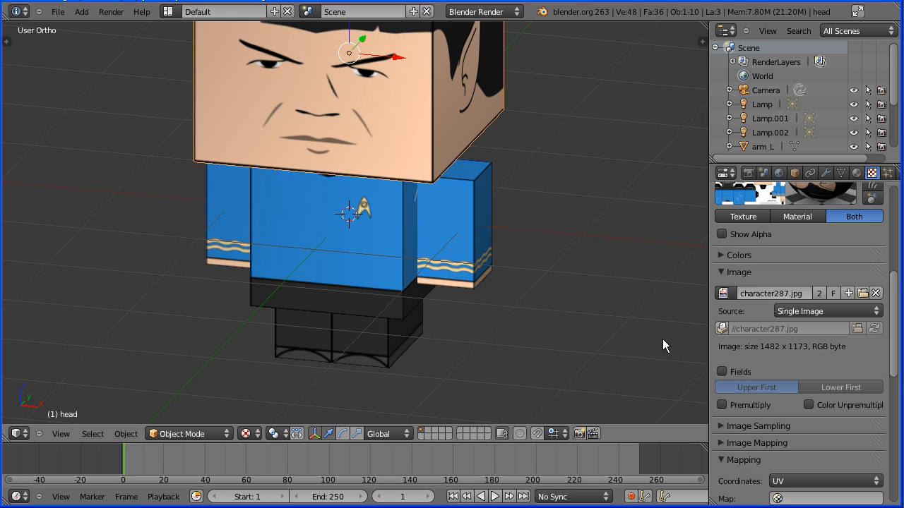
Step: Render the scene to check the head's texture and switch back to the 3D view
key(F12)
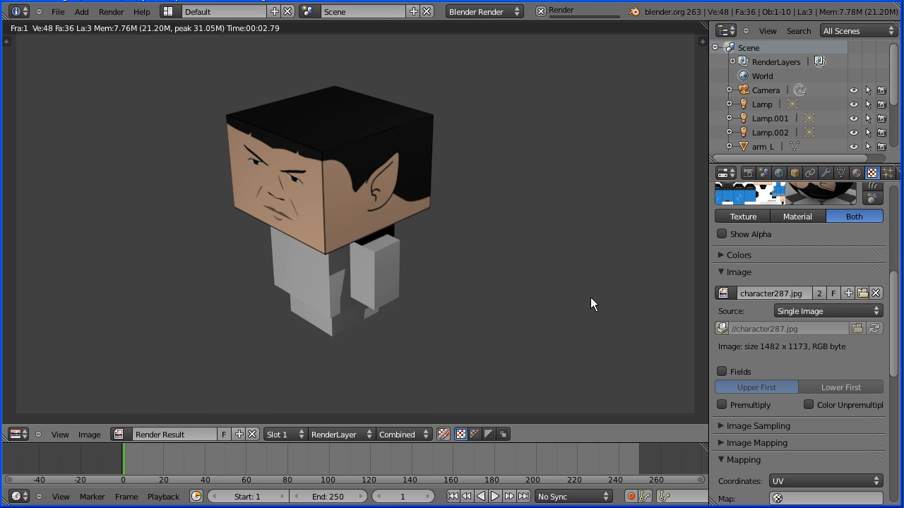
click(17, 435)
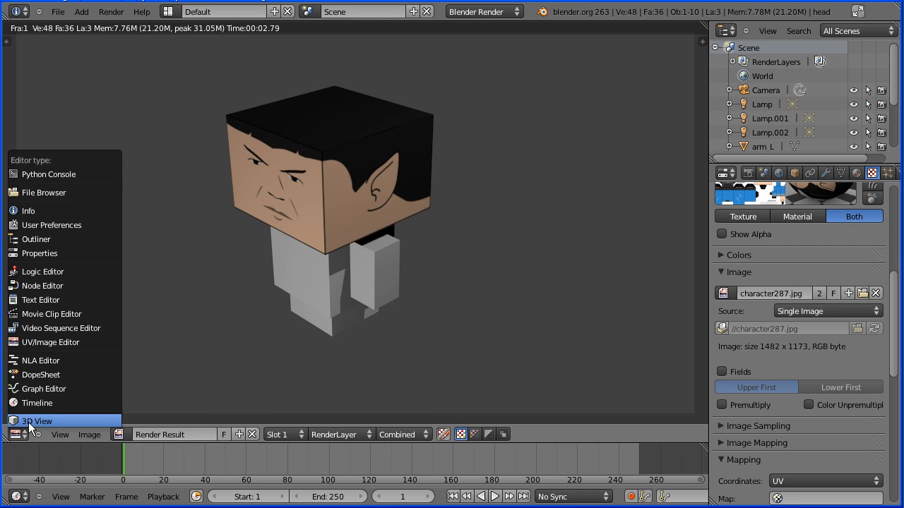
click(28, 422)
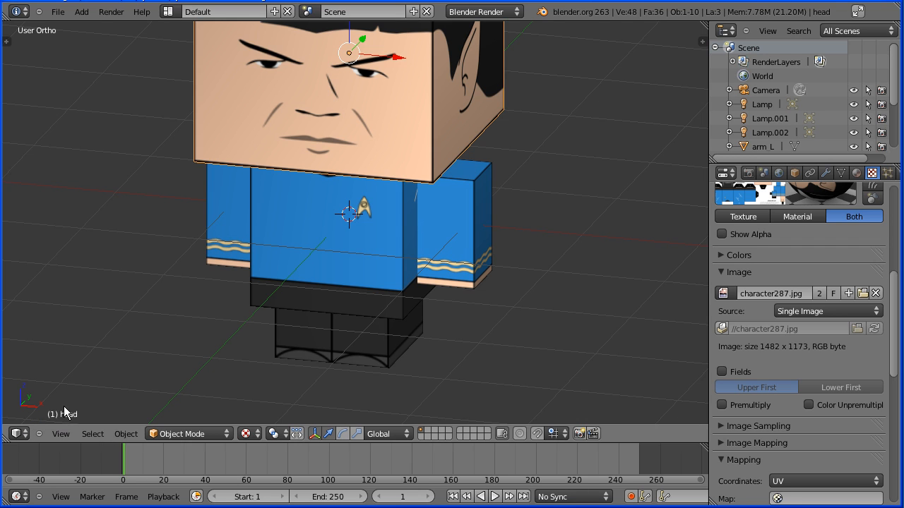
Step: Select the body and assign the existing cubee material to it
right_click(354, 258)
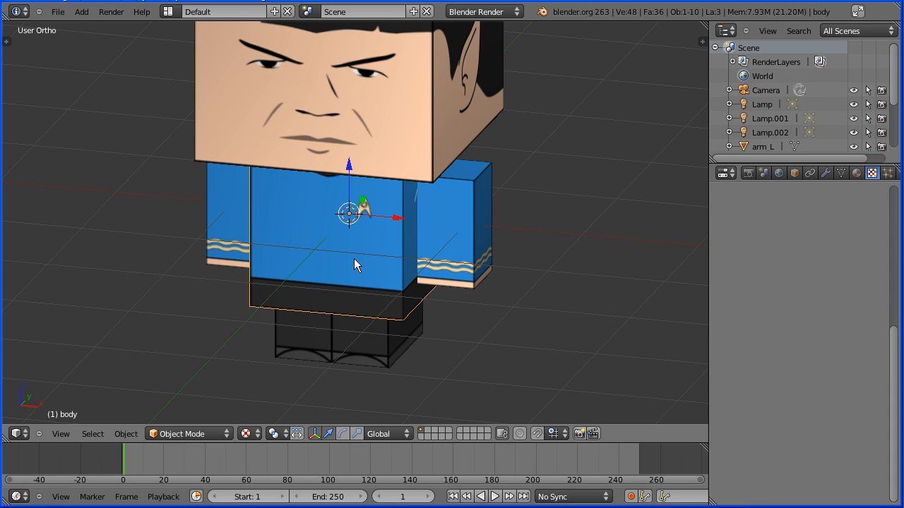
click(856, 173)
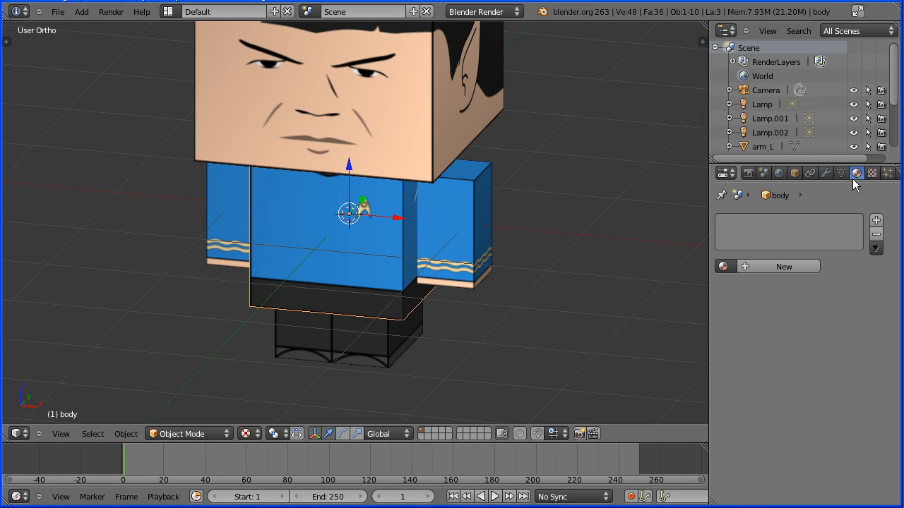
click(722, 268)
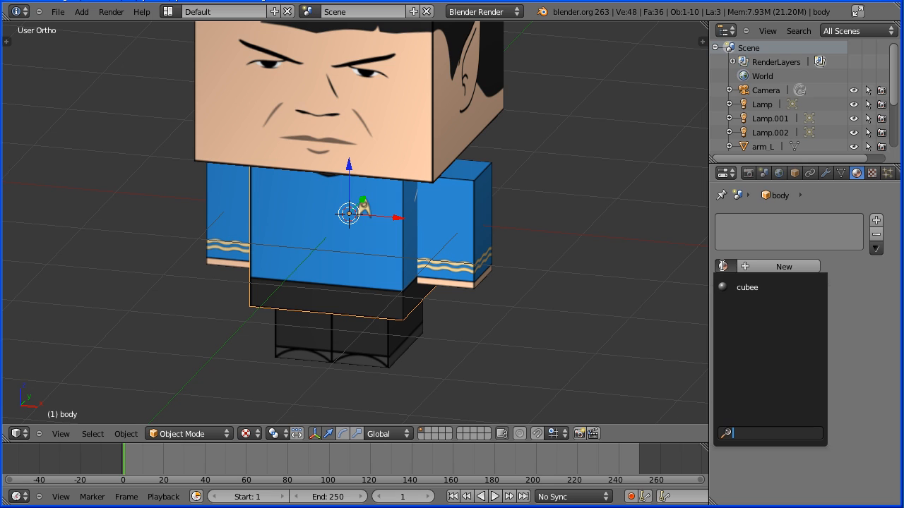
click(752, 287)
Step: Assign the existing cubee material to leg_L and render the scene
right_click(380, 344)
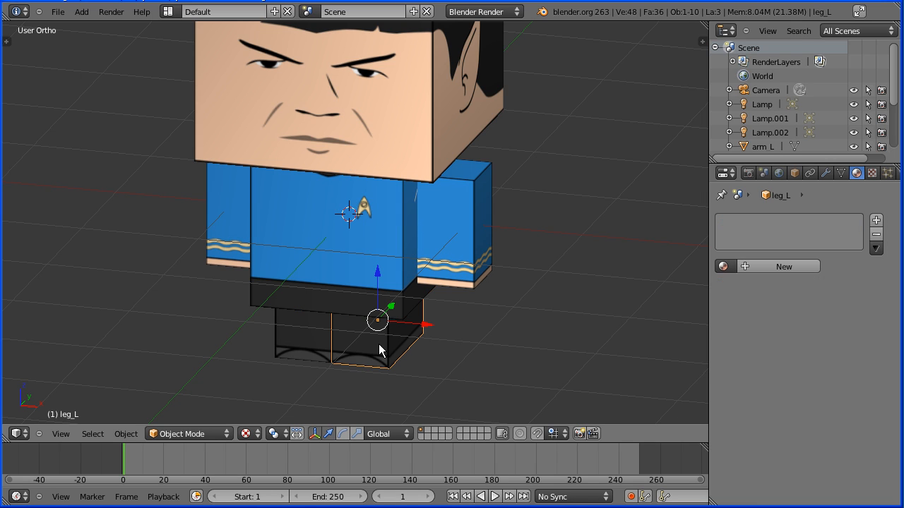
click(722, 267)
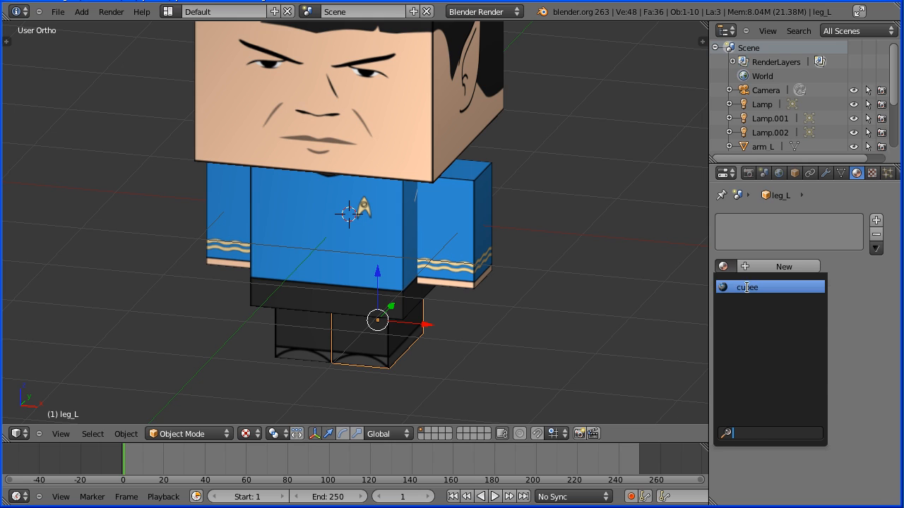
click(747, 287)
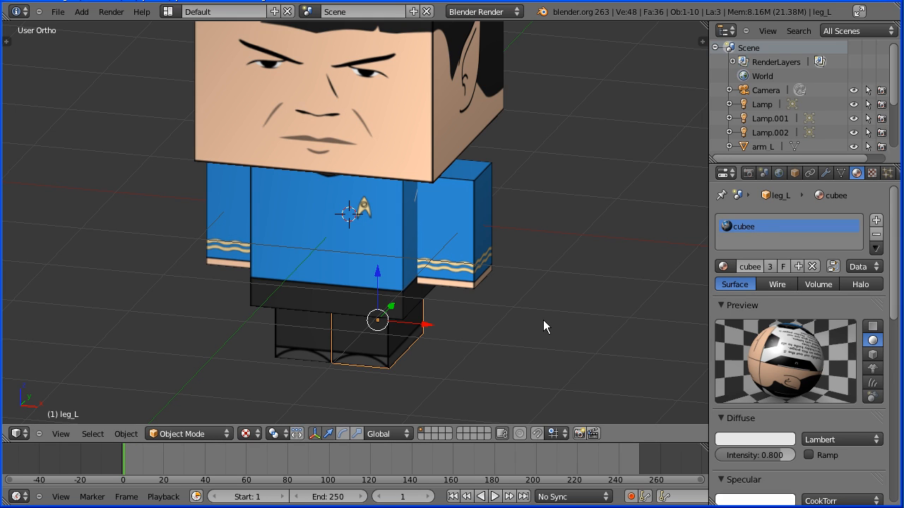
key(F12)
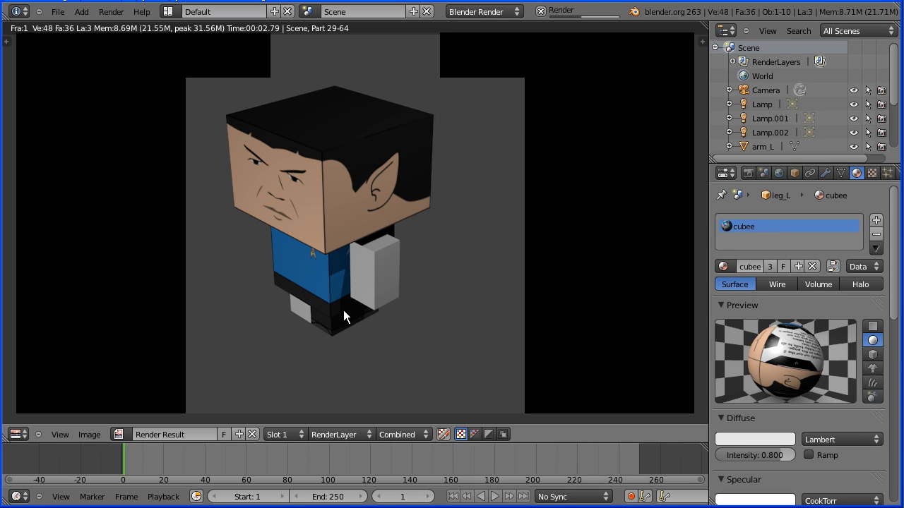
Step: Return from the render result to the 3D view and assign the existing cubee material to arm_R
click(19, 434)
click(36, 421)
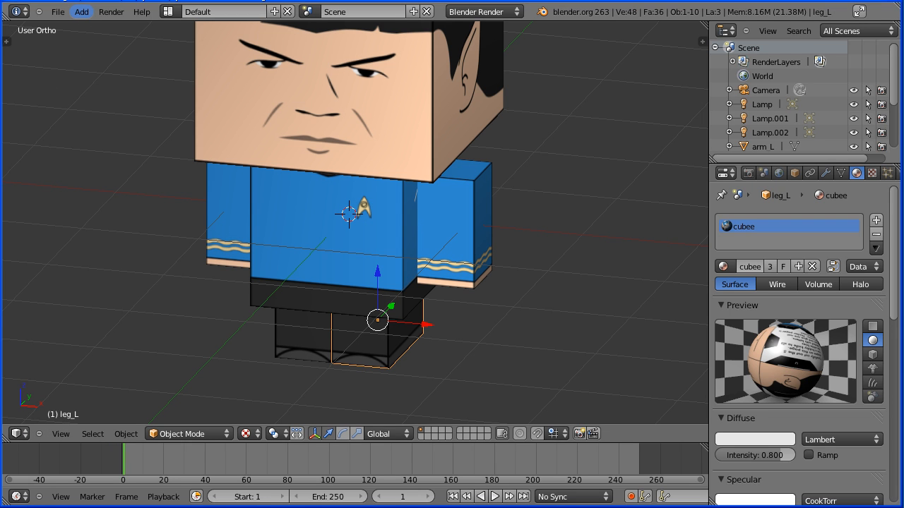
right_click(235, 227)
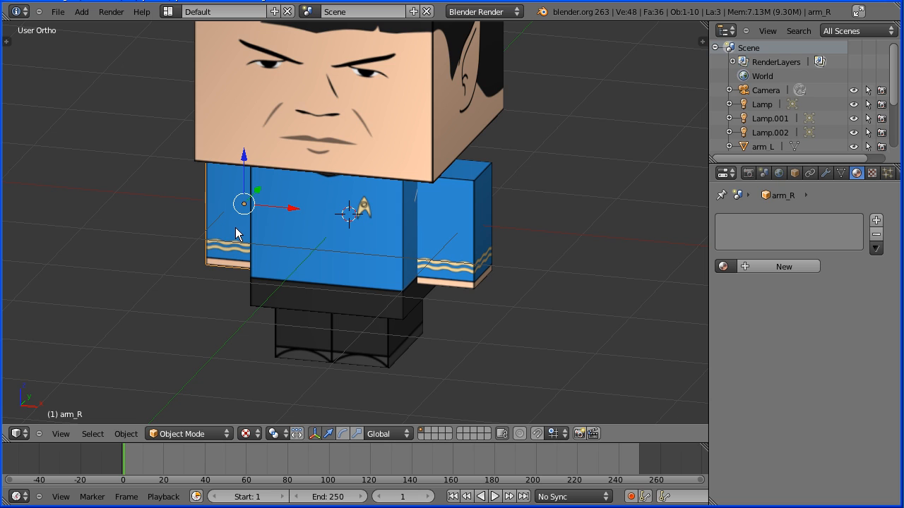
click(722, 268)
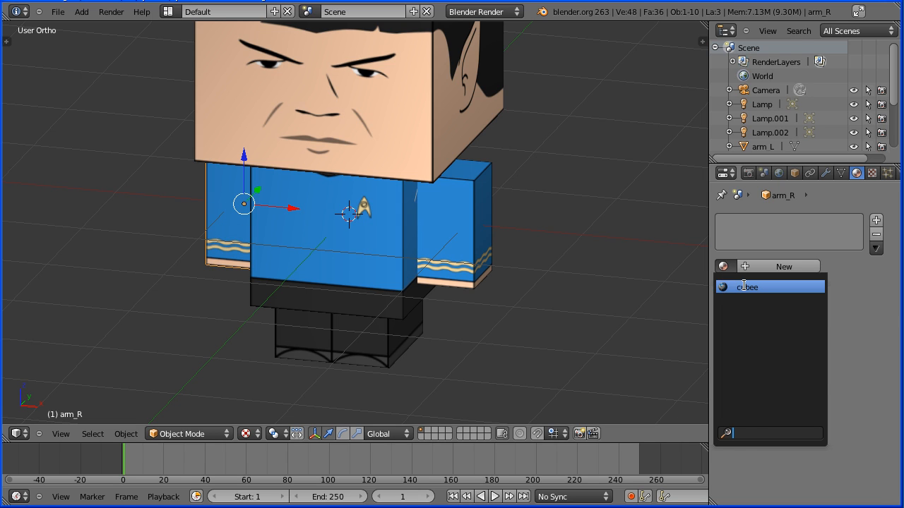
click(743, 285)
Step: Assign the existing cubee material to arm_L and leg_R
right_click(452, 240)
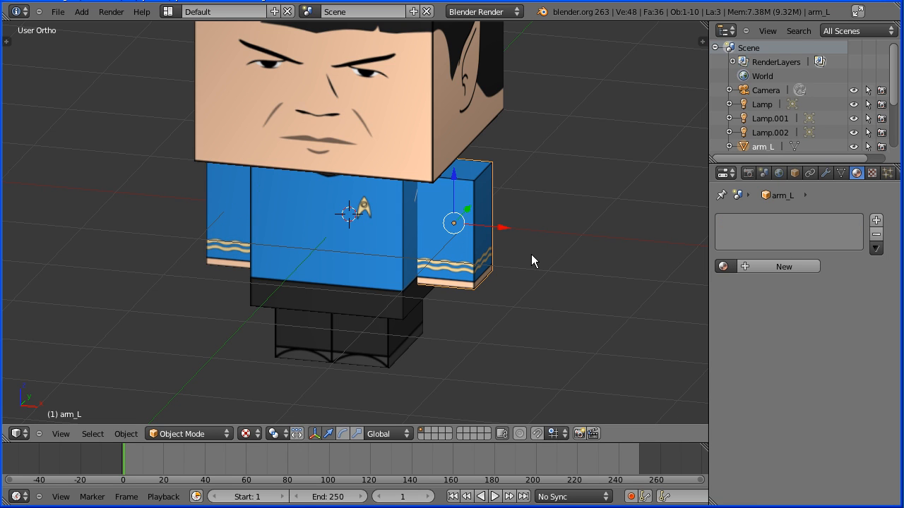
click(722, 267)
click(749, 286)
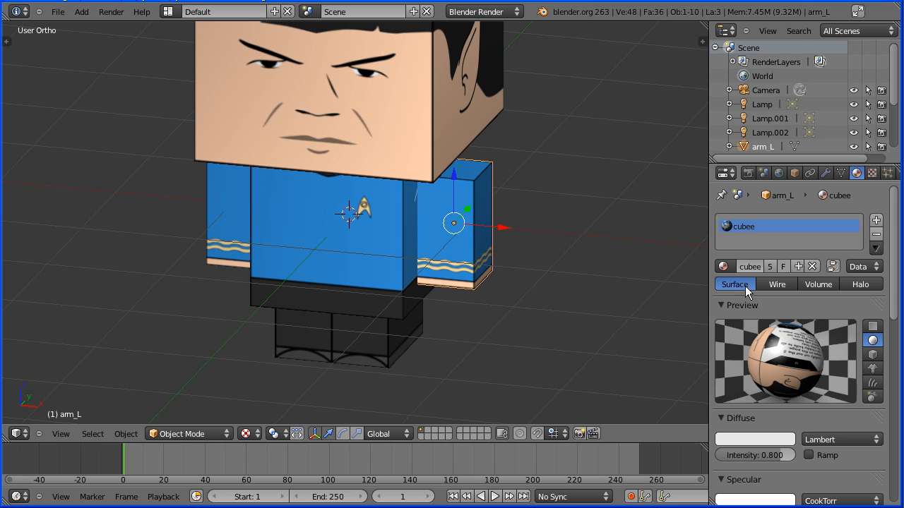
right_click(313, 346)
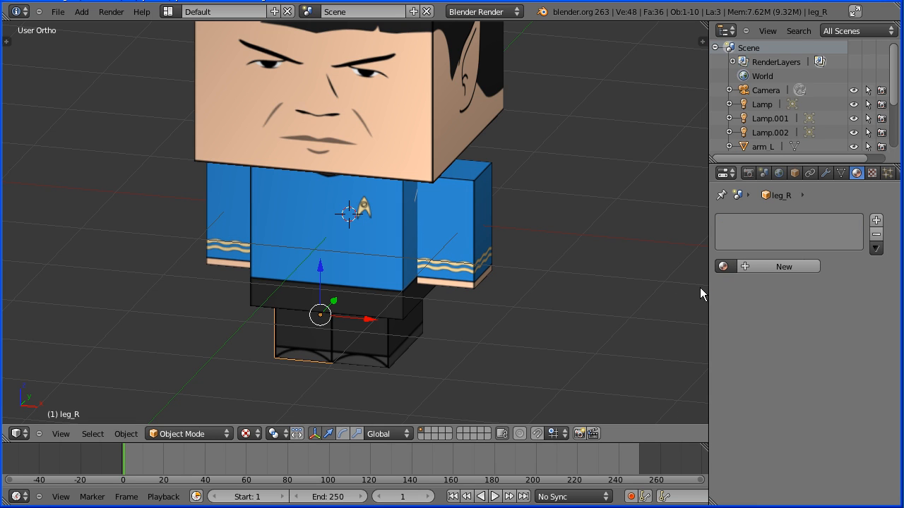
click(723, 266)
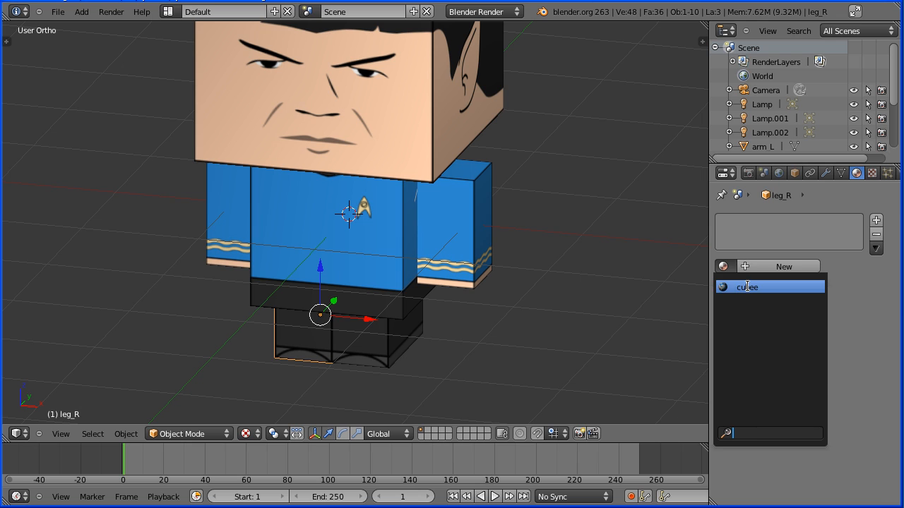
click(748, 286)
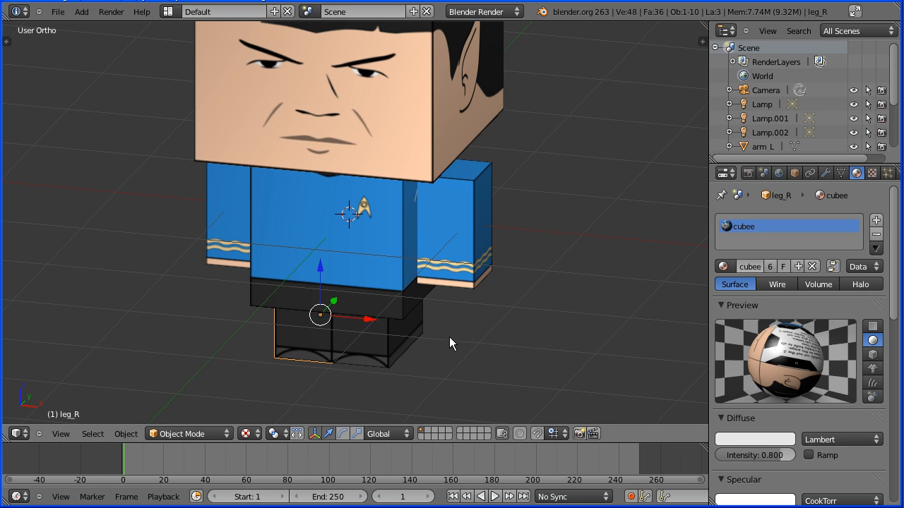
Step: Move Lamp.002, the light in front of the character's feet, down about 1.15 units along the global Z axis
scroll(505, 329, down, 4)
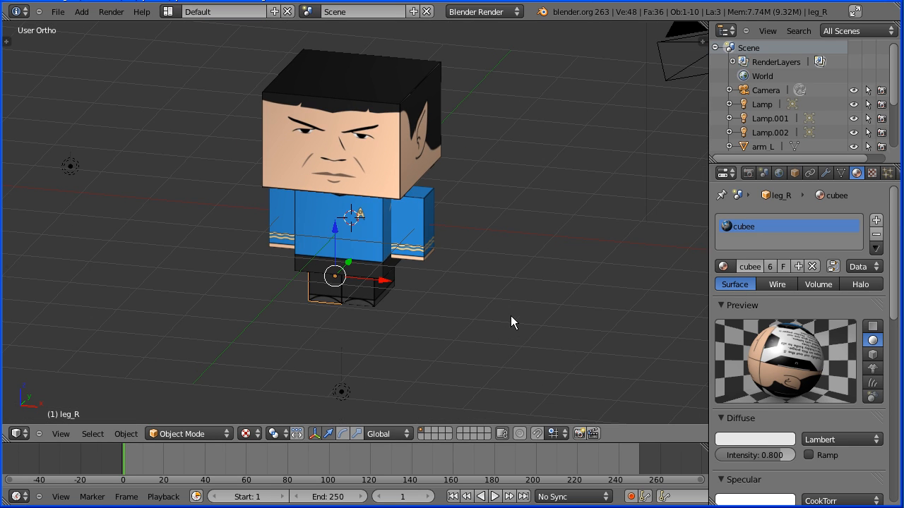
right_click(341, 393)
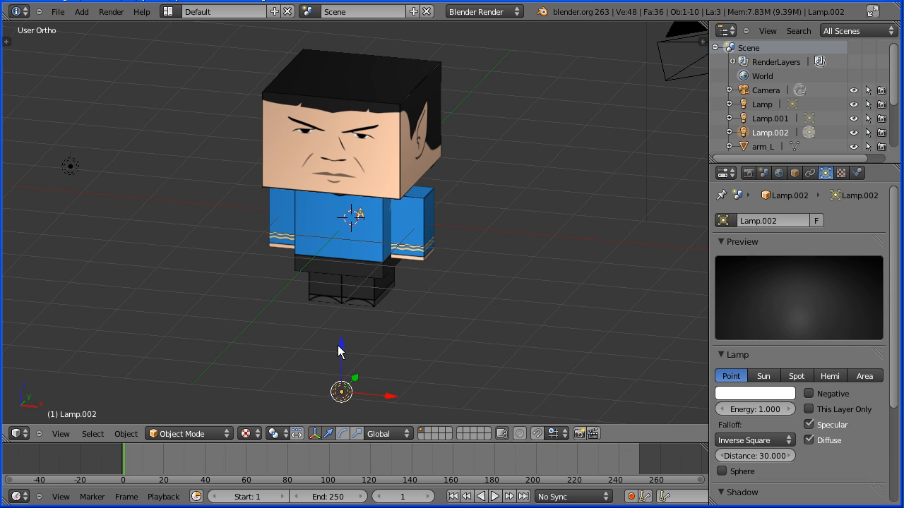
key(g)
key(z)
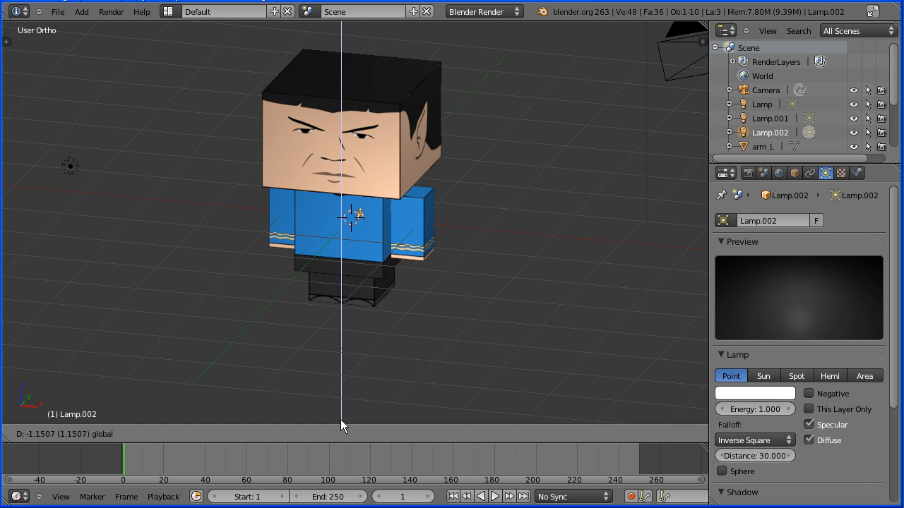
click(341, 422)
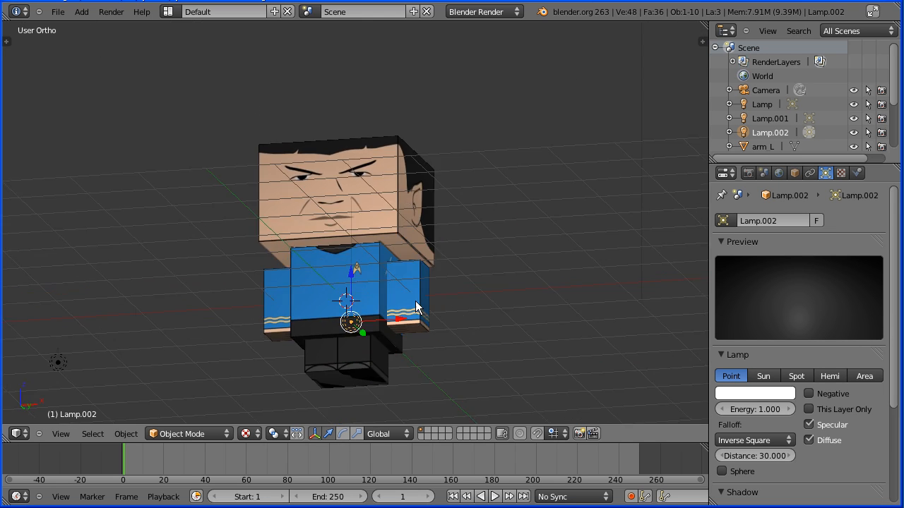